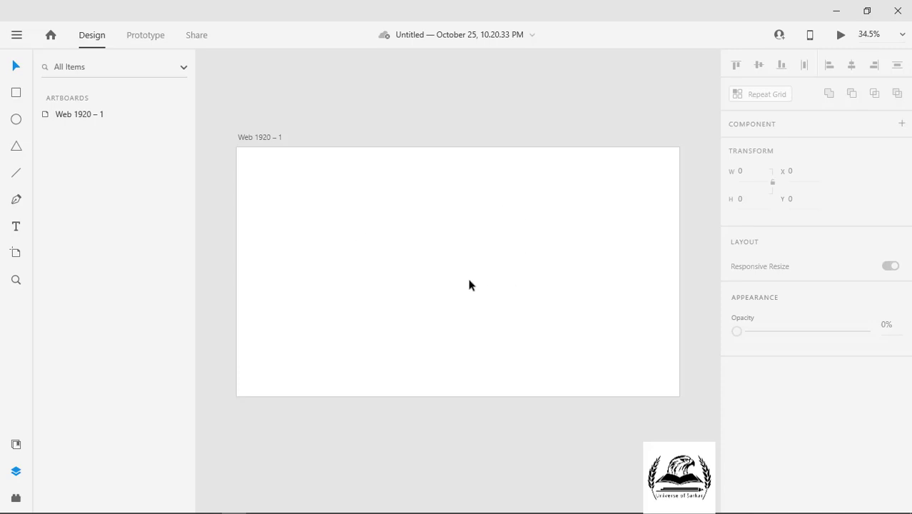
click(265, 138)
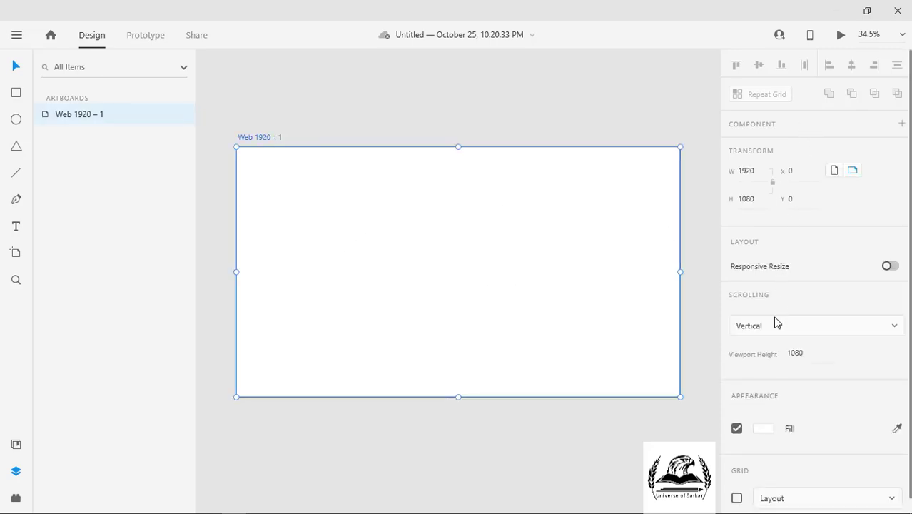
scroll(771, 343, down, 1)
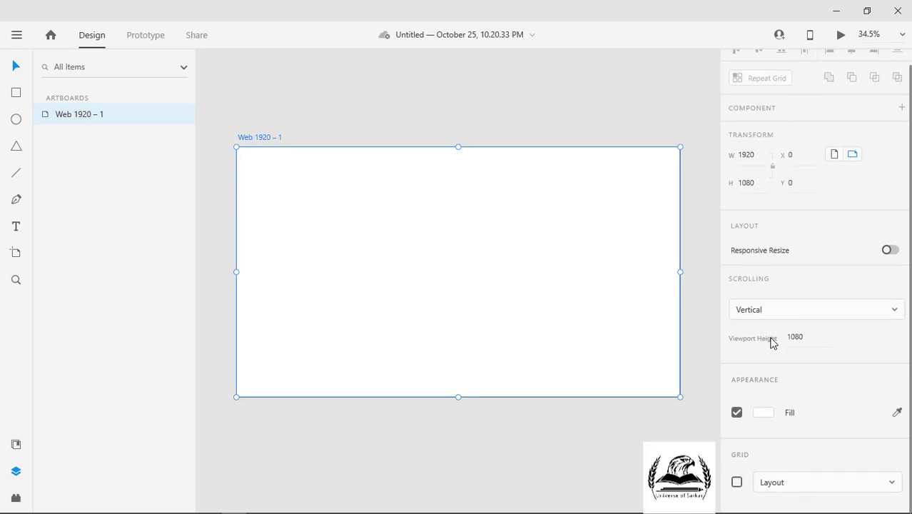
double_click(70, 115)
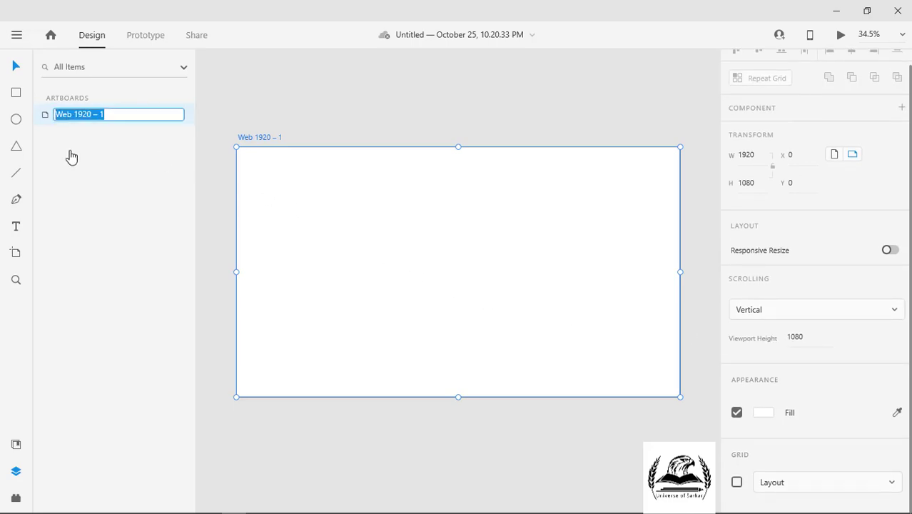
click(259, 98)
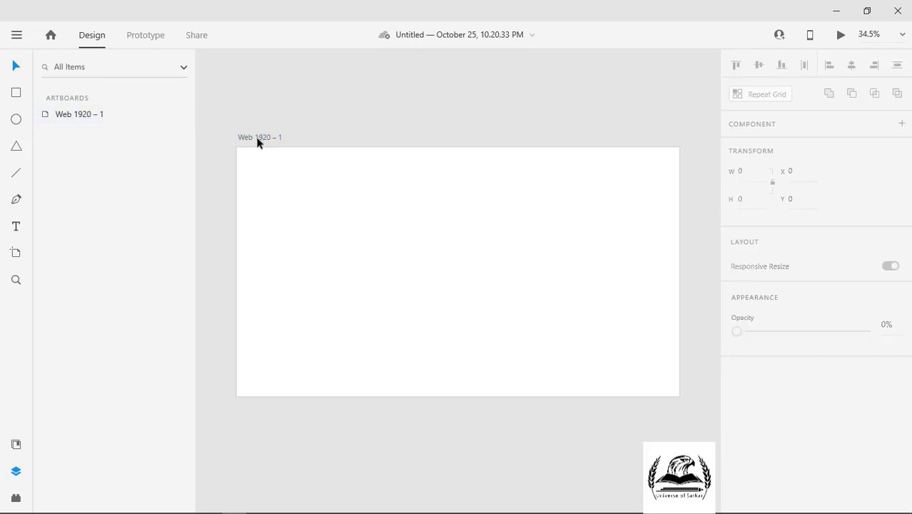
double_click(259, 137)
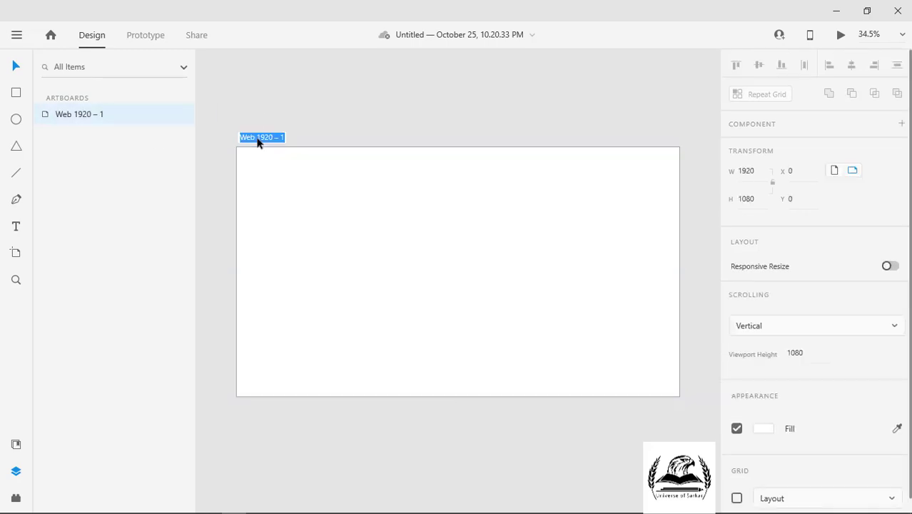
key(Return)
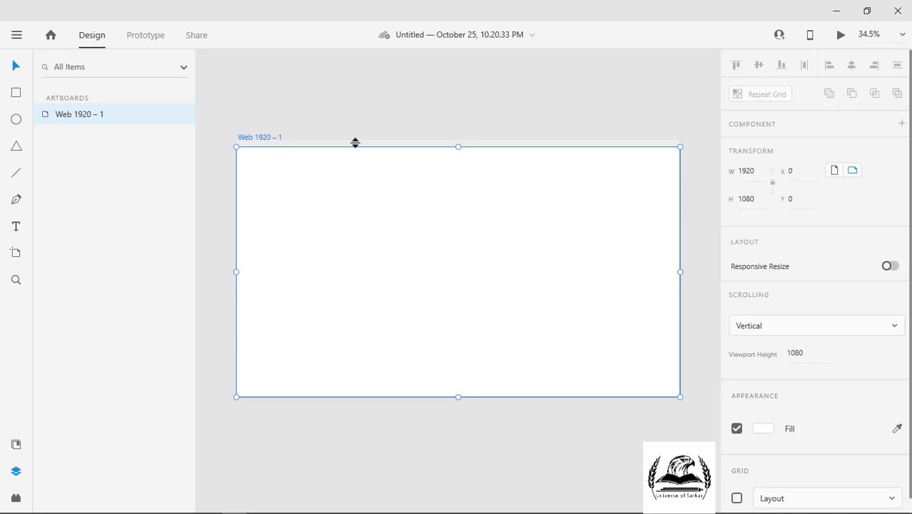
Step: Add a horizontal guide near the artboard's top edge and a vertical guide near its left edge
drag(355, 143, 355, 171)
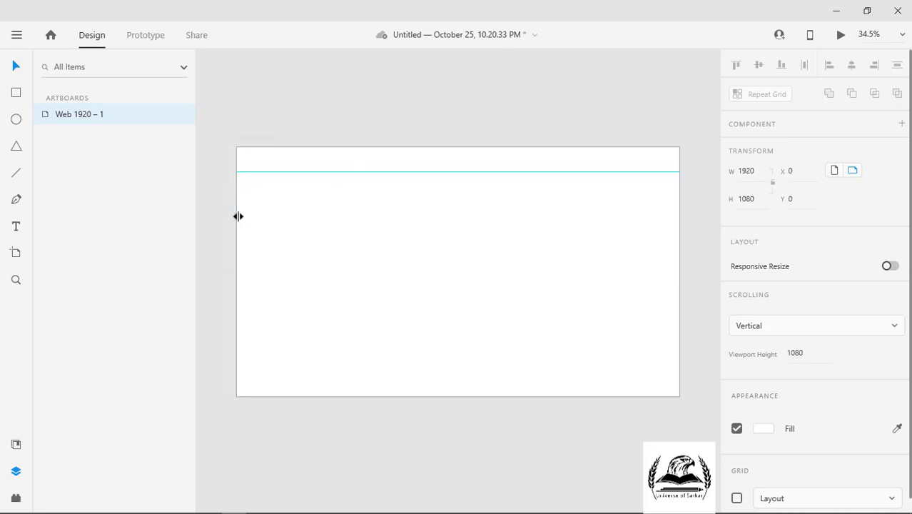
drag(238, 215, 255, 216)
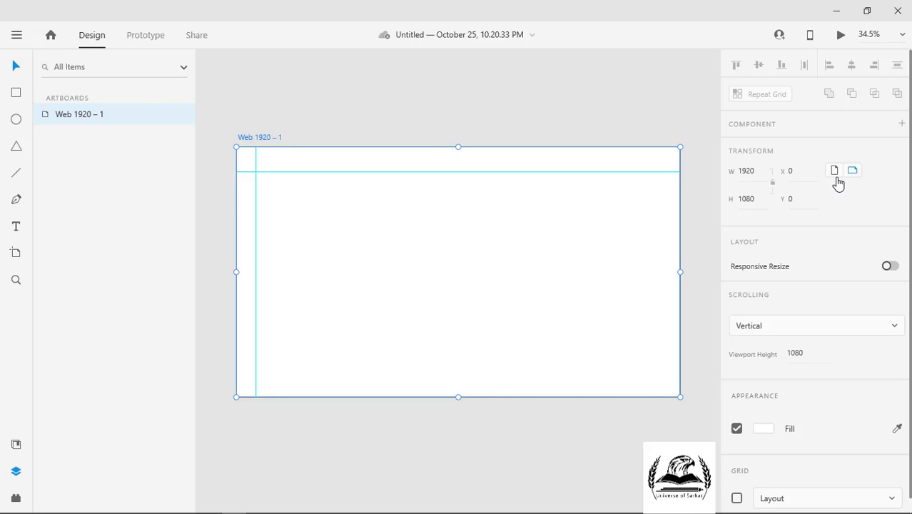
Step: Try portrait orientation on the artboard and return it to landscape
click(836, 173)
click(852, 174)
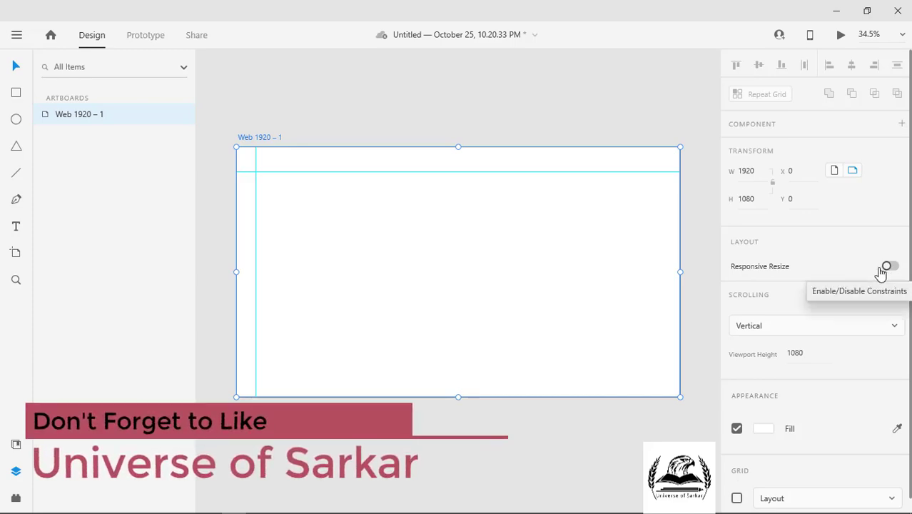
scroll(835, 242, down, 1)
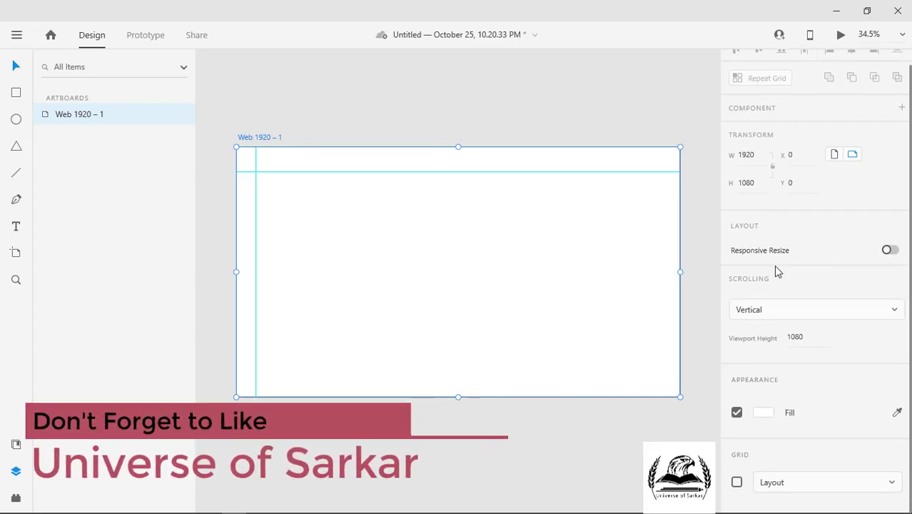
click(773, 309)
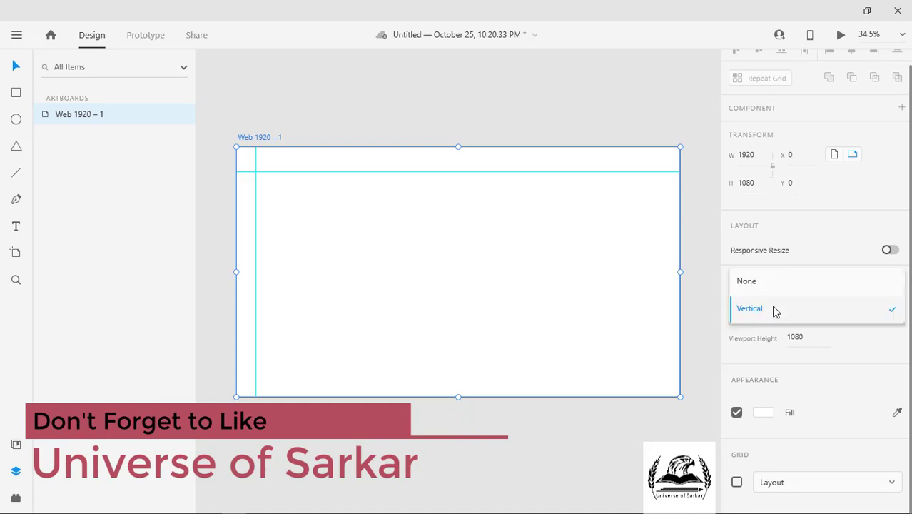
click(801, 258)
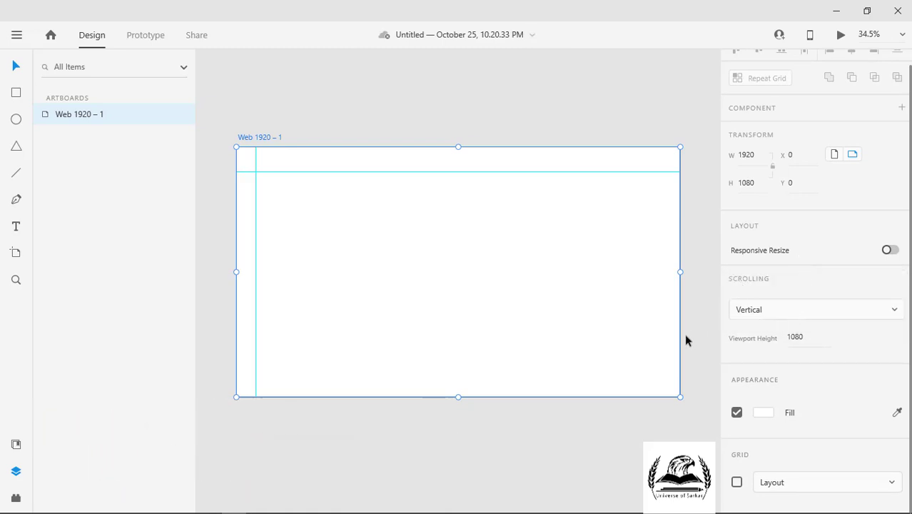
Step: Extend the artboard downward to a height of about 1340
scroll(459, 343, down, 1)
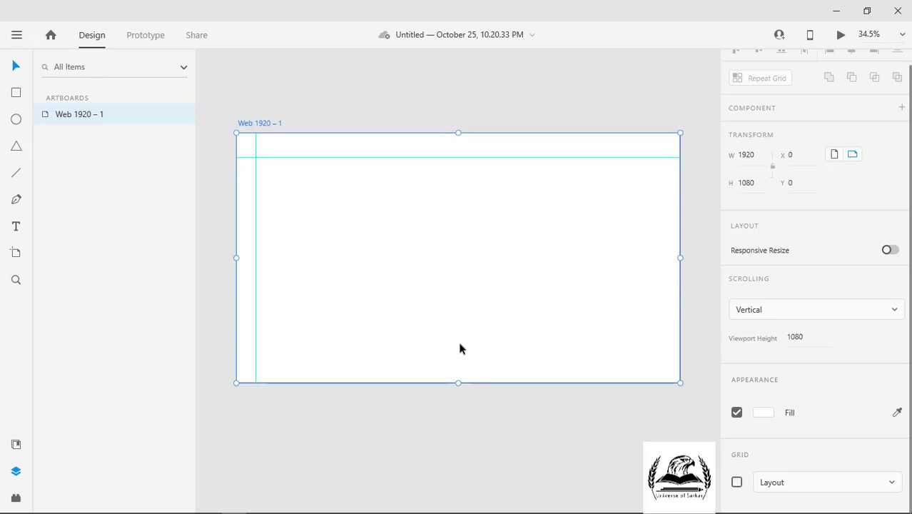
drag(458, 384, 457, 444)
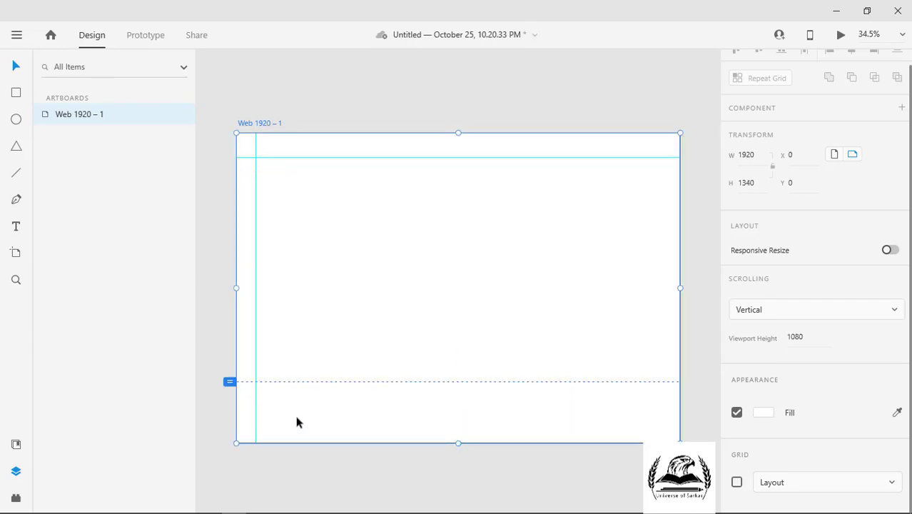
Step: Draw a rectangle about 1502 by 157 across the artboard's dashed viewport line and fill it with #F36B6B
click(17, 93)
mouse_move(266, 373)
mouse_down()
mouse_move(362, 398)
mouse_move(613, 410)
mouse_up()
scroll(780, 351, down, 3)
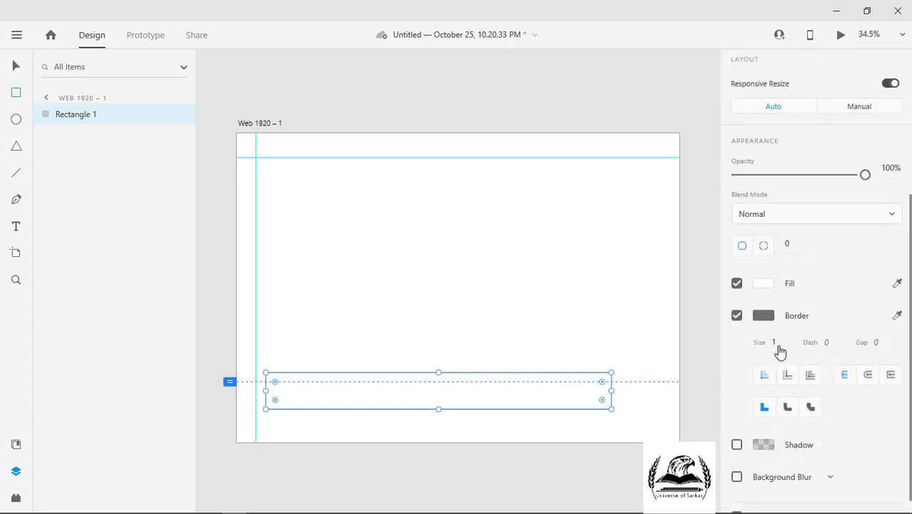
click(763, 268)
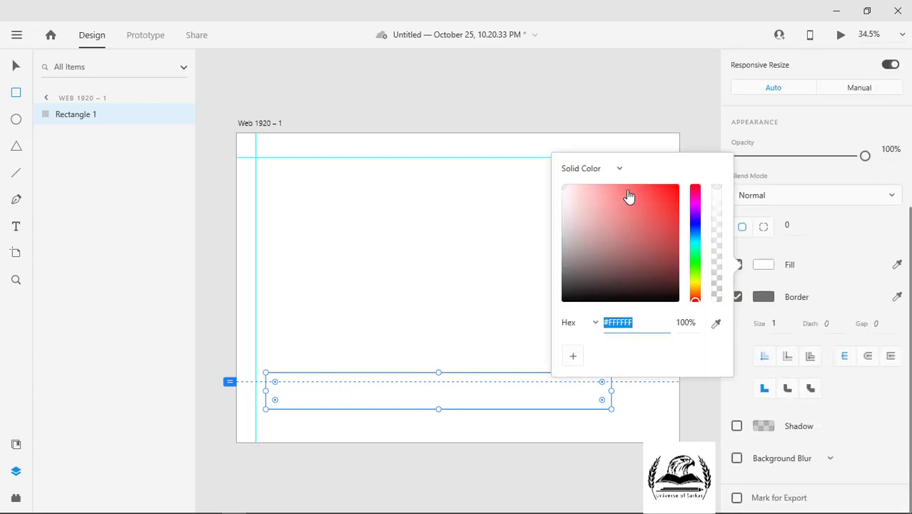
click(628, 190)
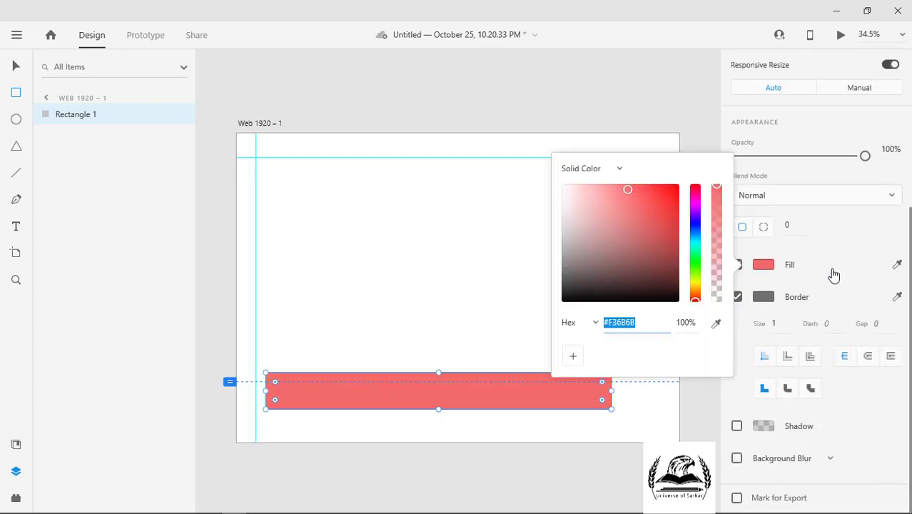
click(822, 168)
scroll(762, 289, up, 2)
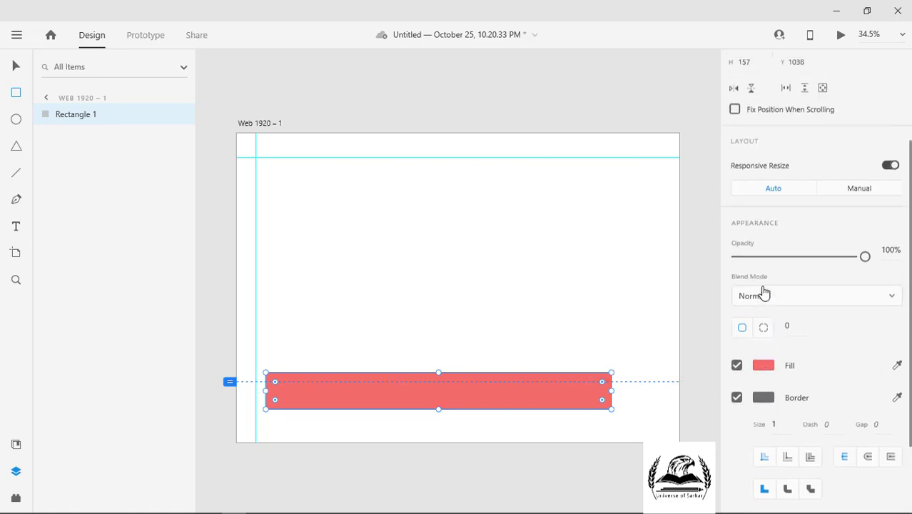
scroll(763, 292, up, 1)
click(15, 67)
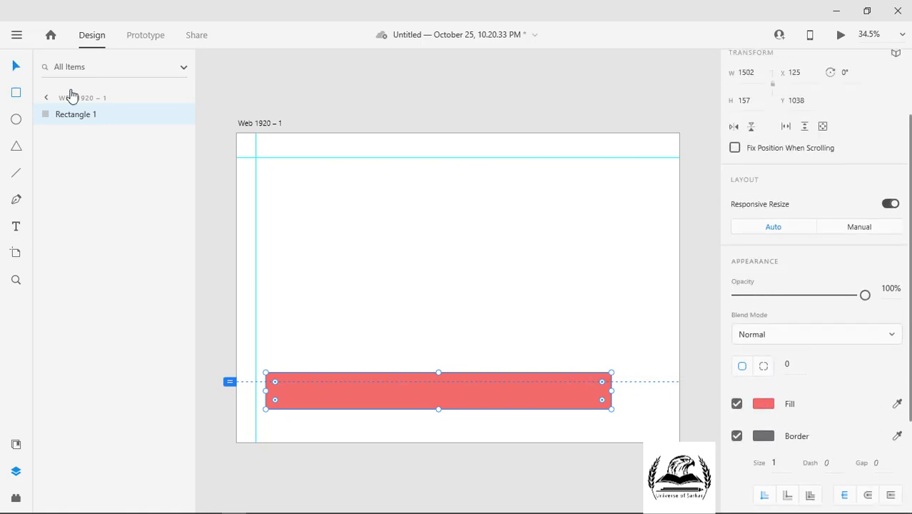
click(324, 213)
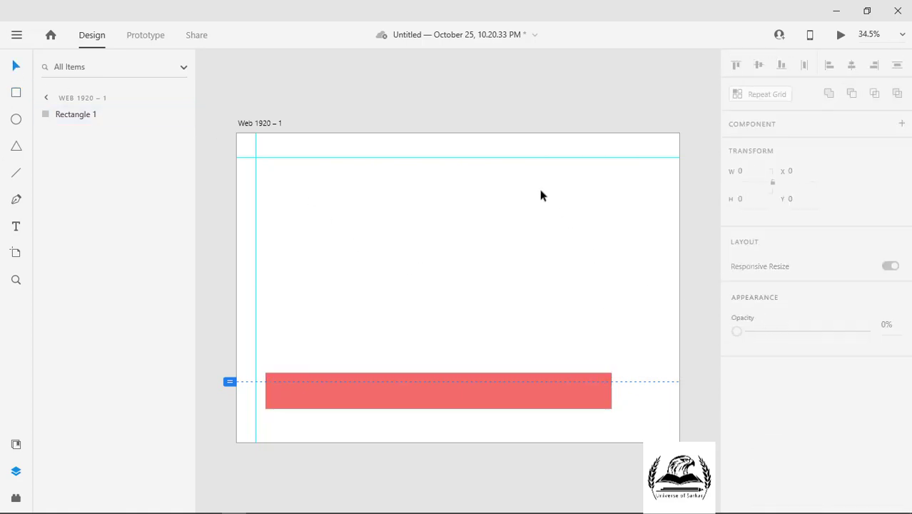
Step: Preview the artboard and check its vertical scrolling up and down past the red rectangle
click(272, 122)
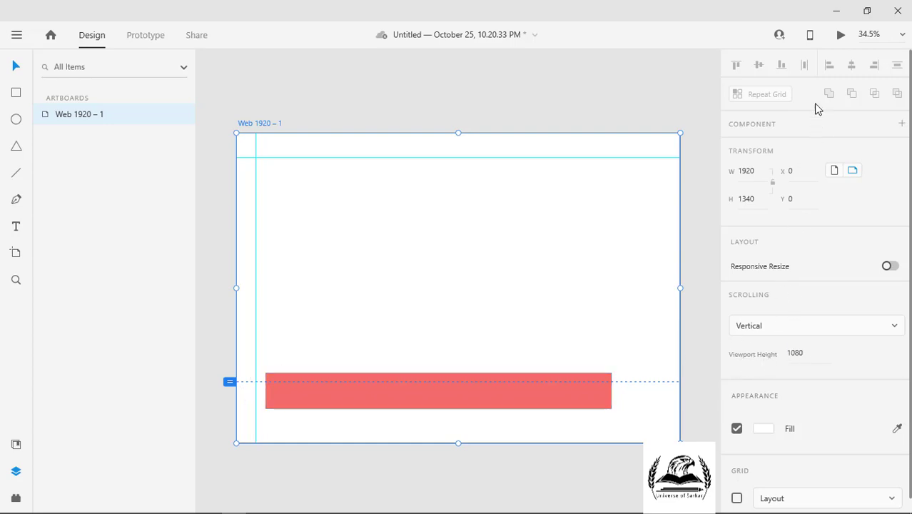
click(841, 34)
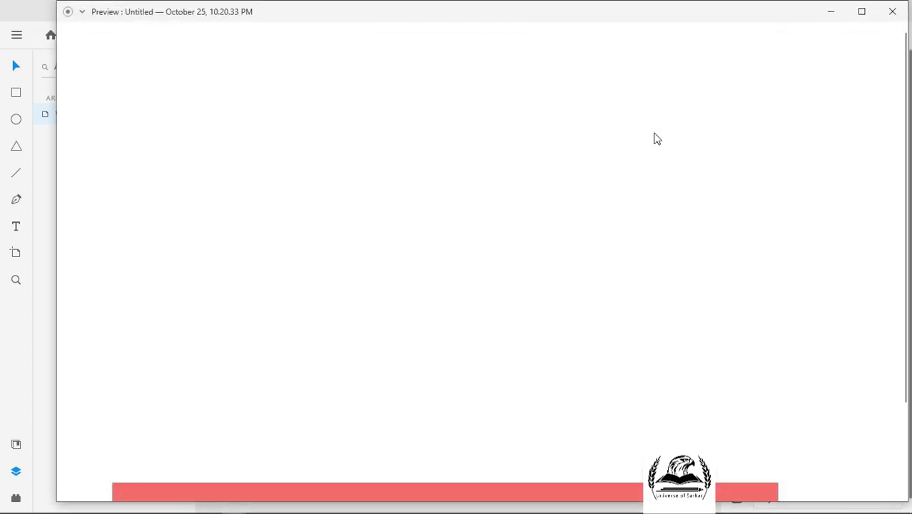
scroll(519, 235, down, 3)
scroll(513, 255, up, 2)
scroll(512, 255, down, 2)
scroll(512, 255, up, 2)
scroll(513, 255, down, 2)
scroll(519, 244, up, 2)
click(893, 11)
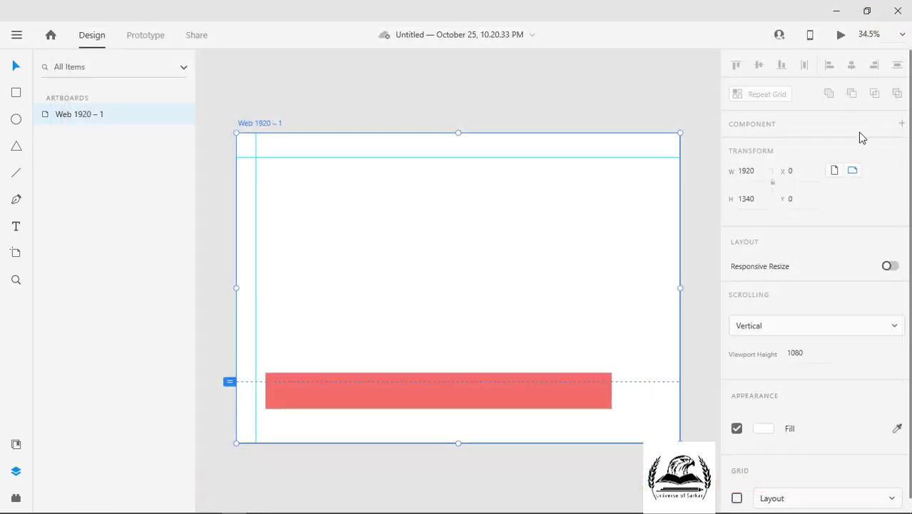
Step: Set the artboard's scrolling to None and preview the result
click(770, 333)
click(767, 301)
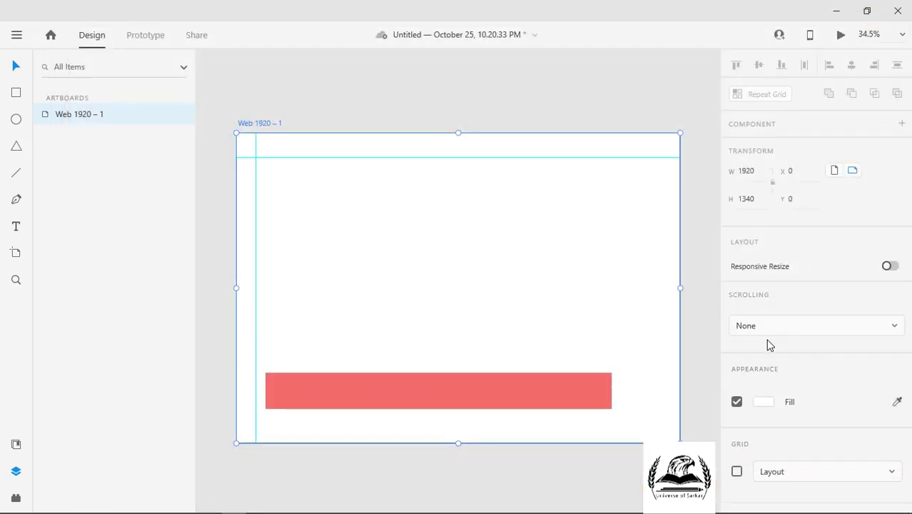
click(842, 37)
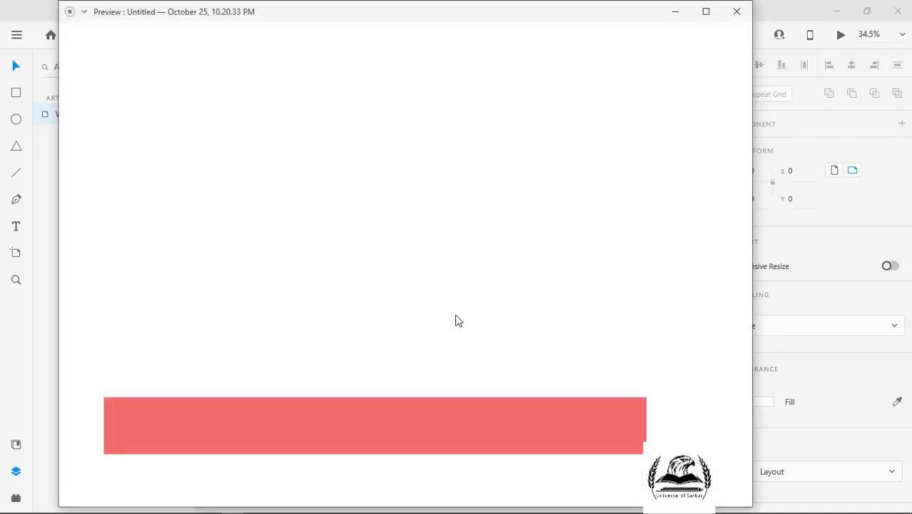
click(737, 11)
Step: Set the artboard's scrolling to Vertical with a viewport height of 1080
click(782, 325)
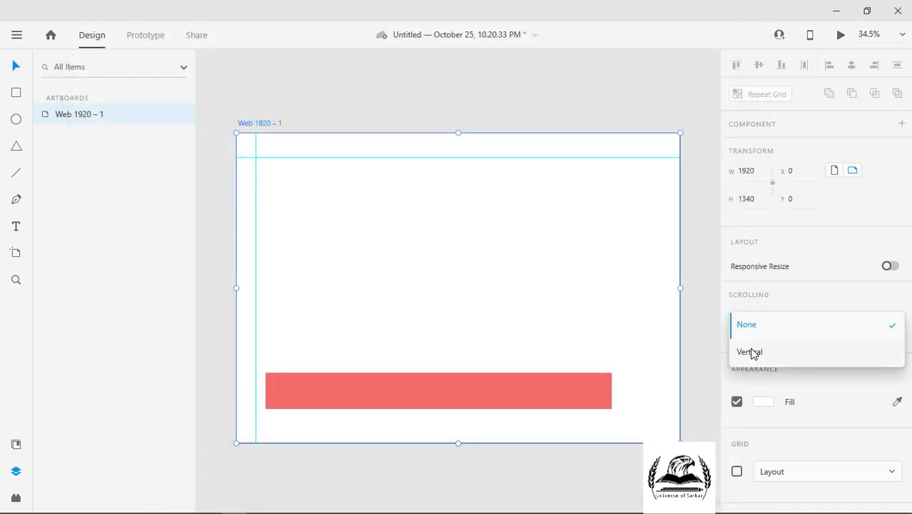
click(753, 353)
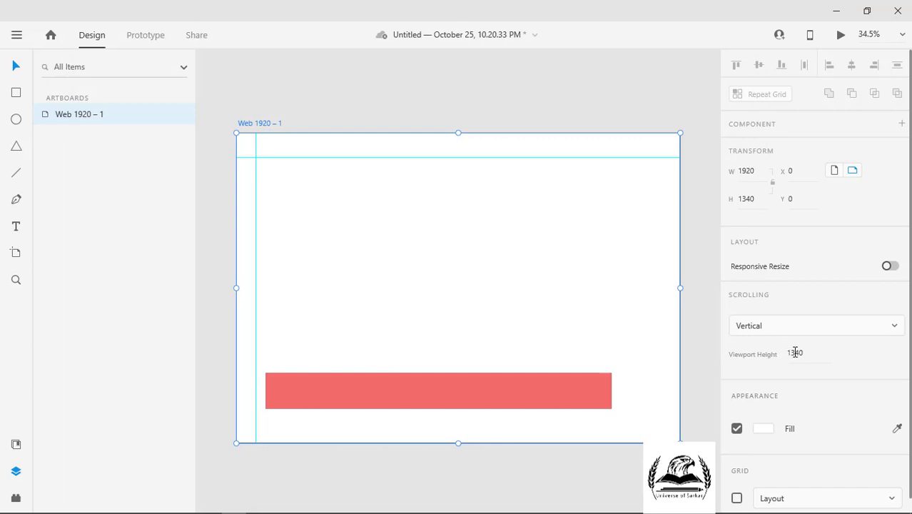
click(796, 352)
text(1)
key(Return)
mouse_move(230, 385)
mouse_down()
mouse_move(229, 365)
mouse_move(229, 384)
mouse_up()
click(811, 354)
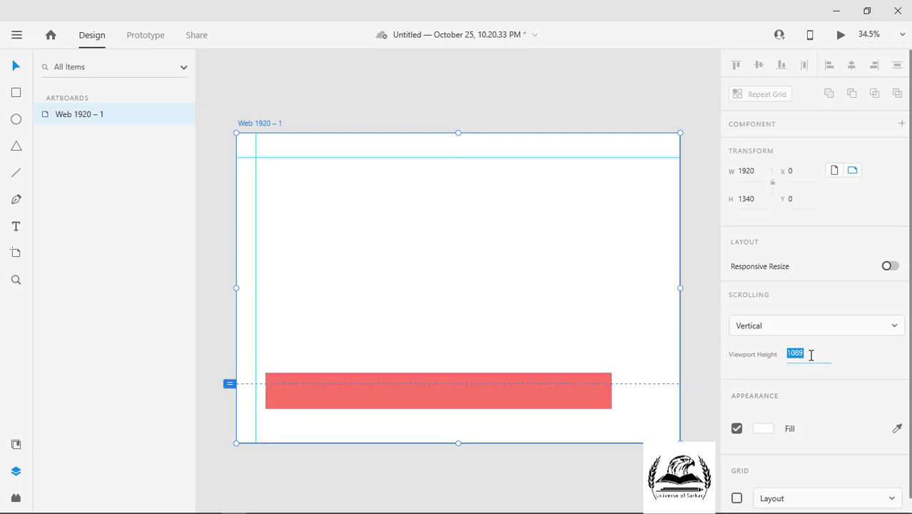
click(811, 355)
Step: Change the artboard's fill to the light grey #E3E3E3
scroll(807, 352, down, 1)
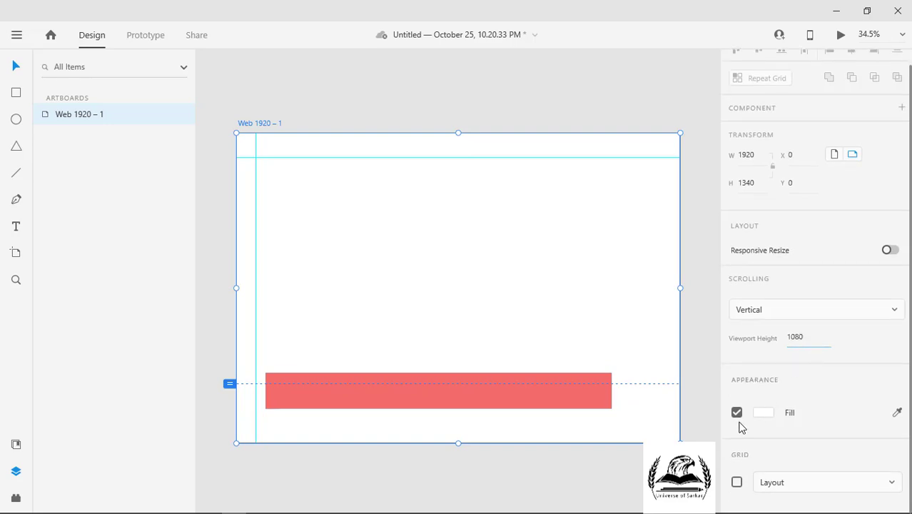
click(764, 413)
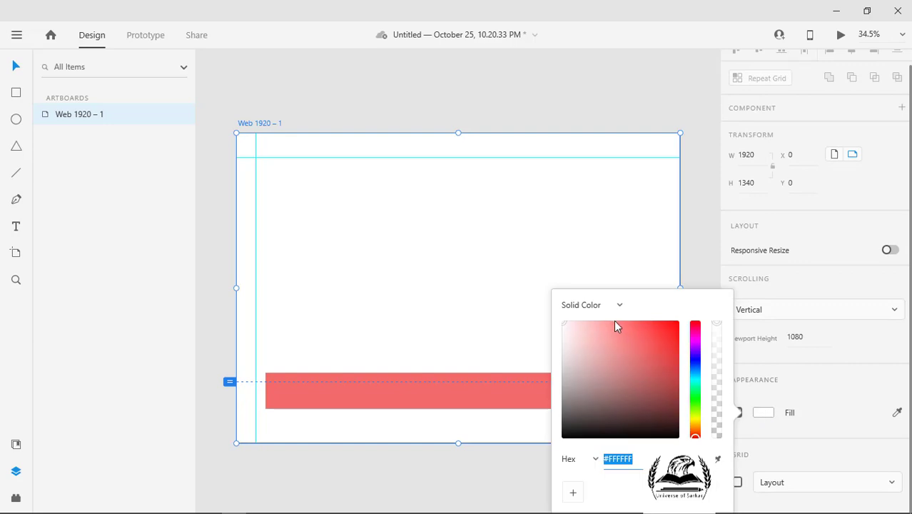
drag(570, 343, 552, 333)
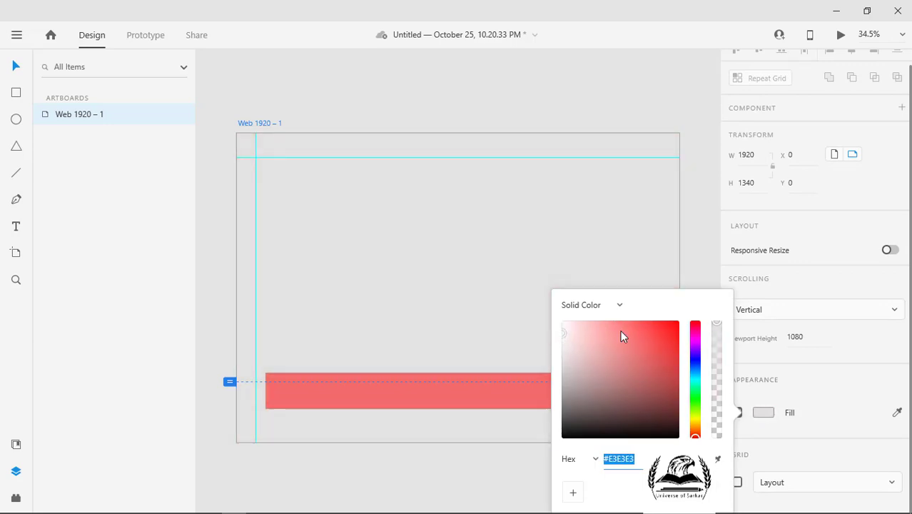
click(819, 387)
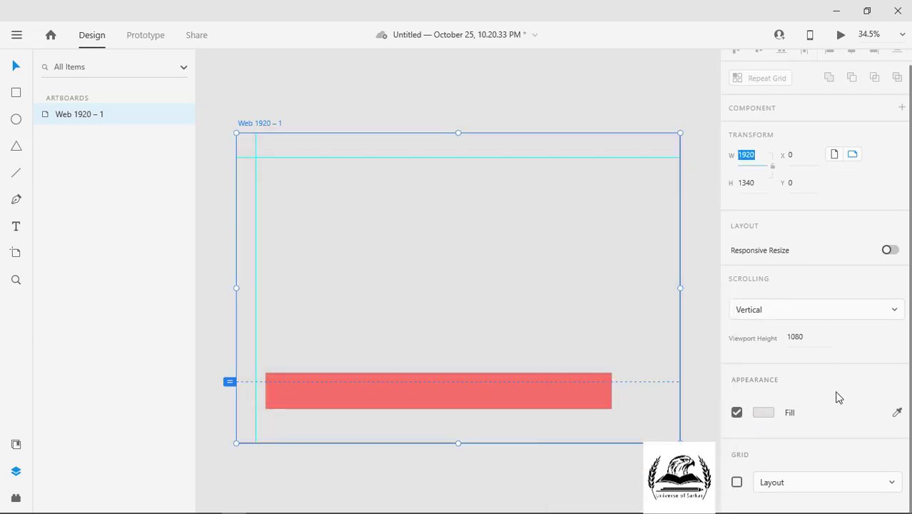
Step: Turn on the artboard's grid using the Layout grid type
click(737, 482)
scroll(795, 382, down, 5)
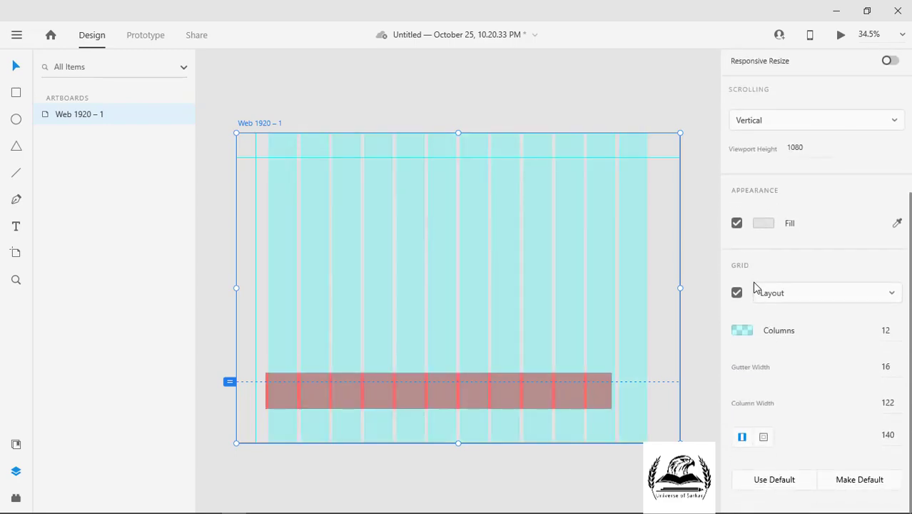
click(823, 300)
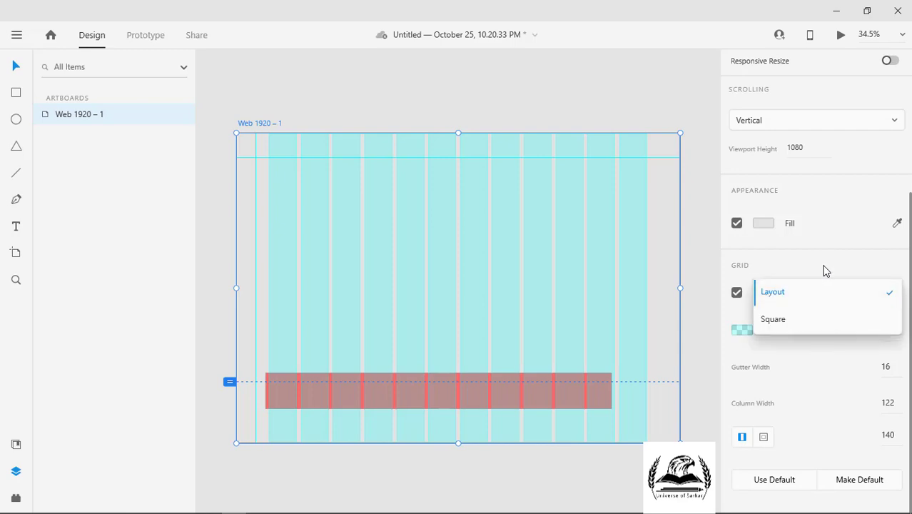
click(825, 270)
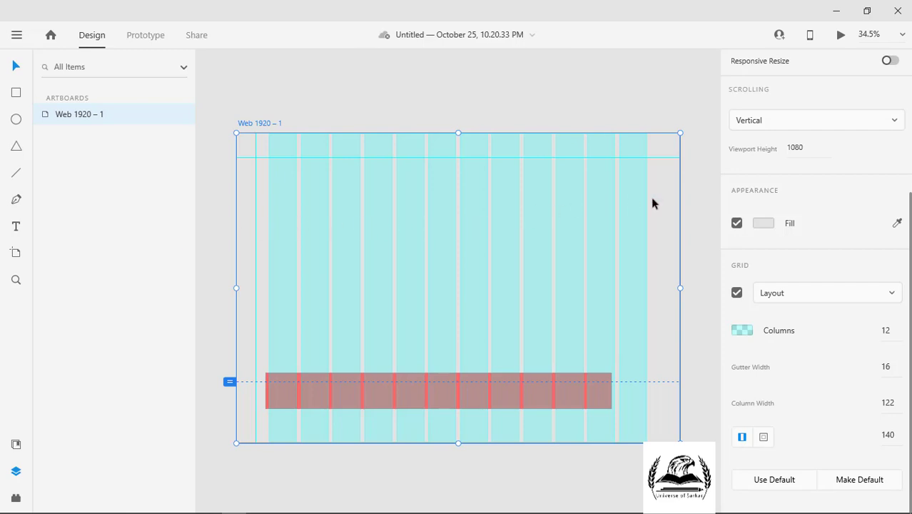
Step: Review the layout grid's column count and its column colour
click(888, 330)
click(741, 333)
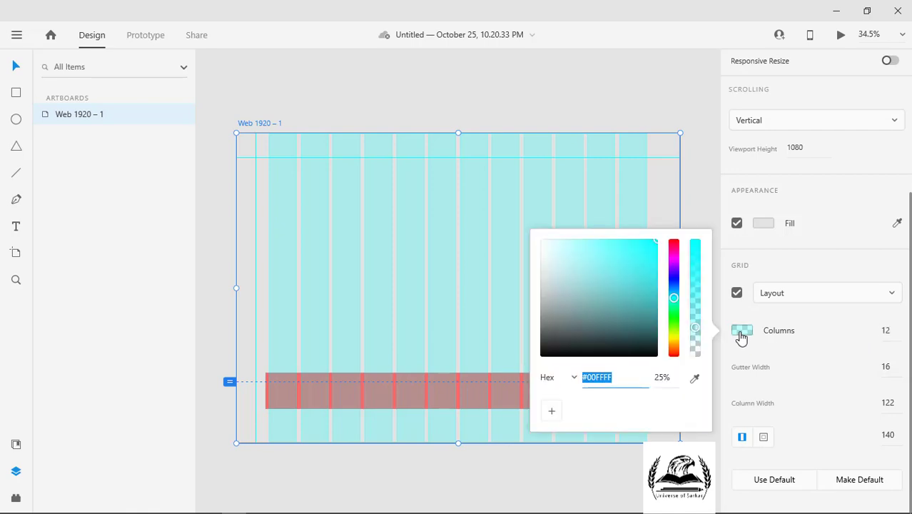
click(741, 335)
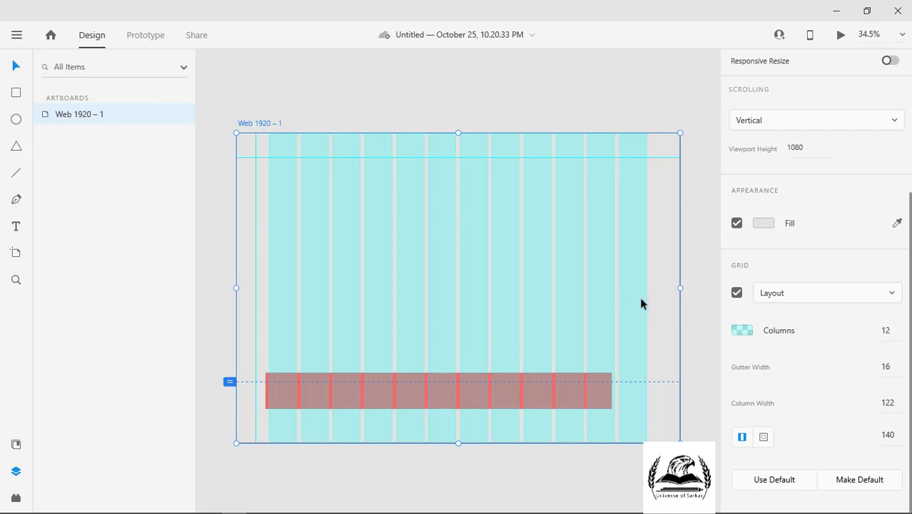
Step: Set the layout grid's column width to 120
click(896, 403)
text(120)
key(Return)
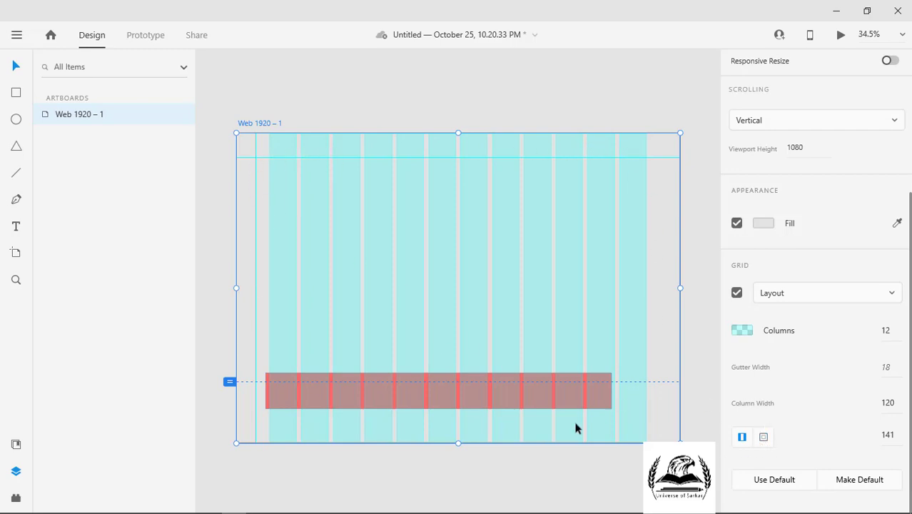
Step: Try individual margins for each side of the layout grid, with a top margin of 100, and return to linked margins
click(764, 439)
click(799, 434)
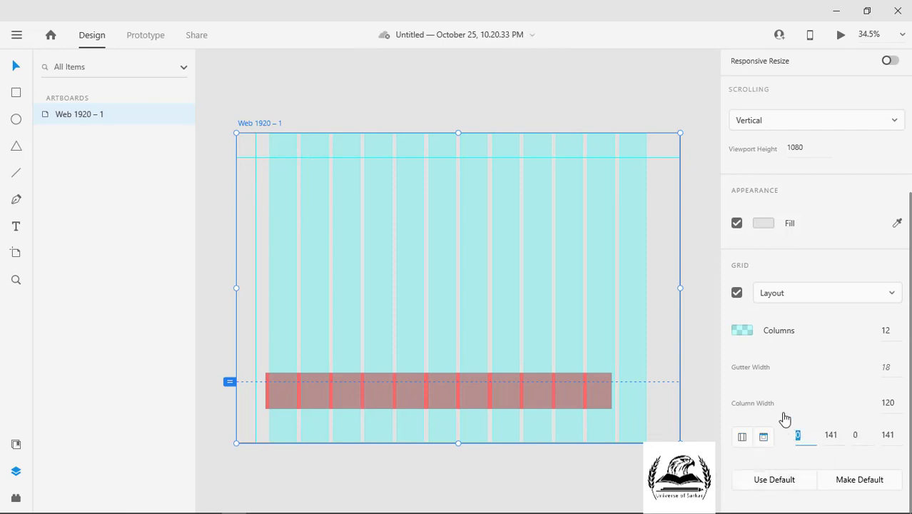
text(100)
key(Tab)
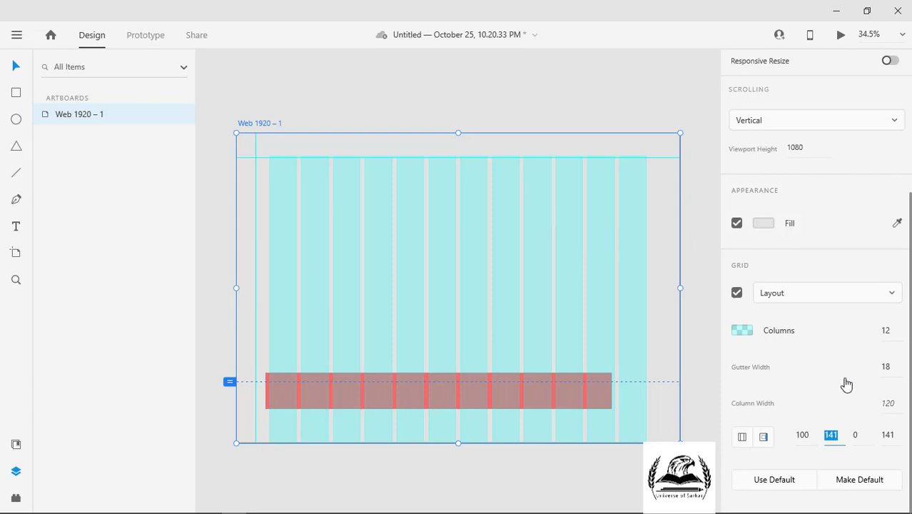
click(742, 437)
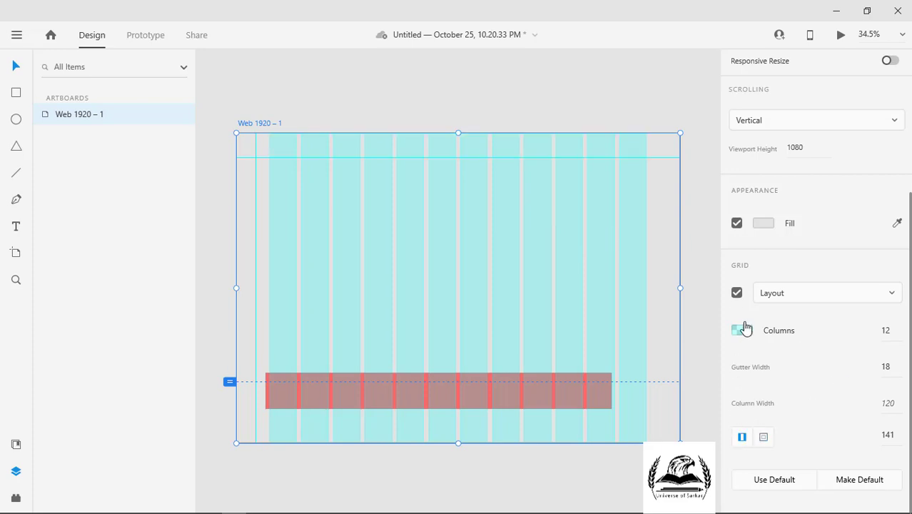
Step: Switch the artboard's grid to the Square type and check its colour and square size settings
click(893, 295)
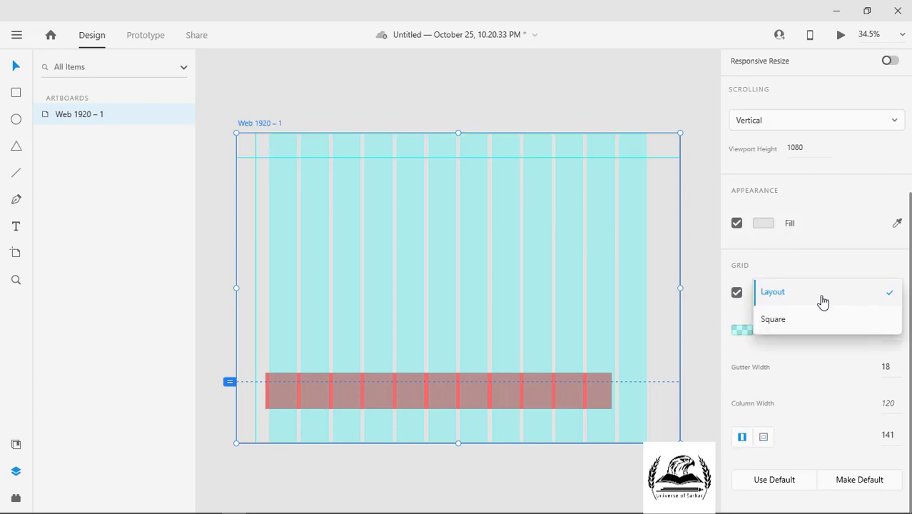
click(788, 326)
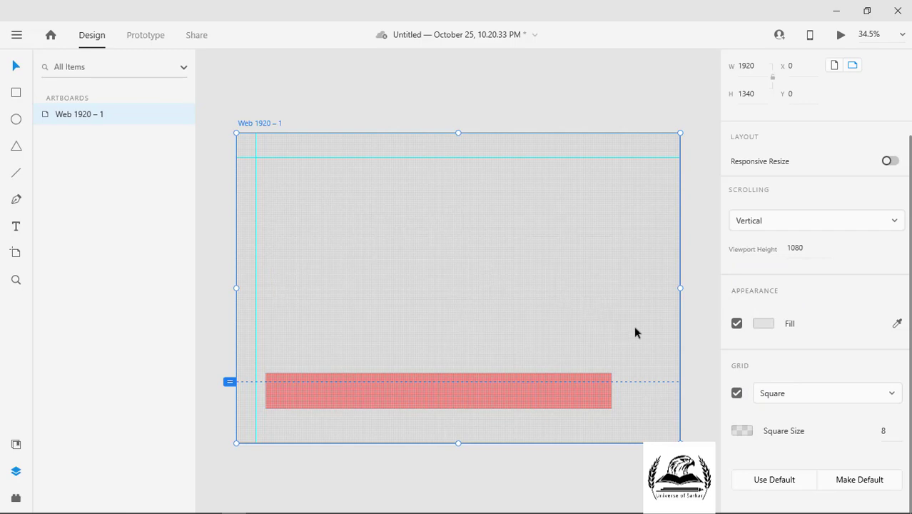
click(741, 432)
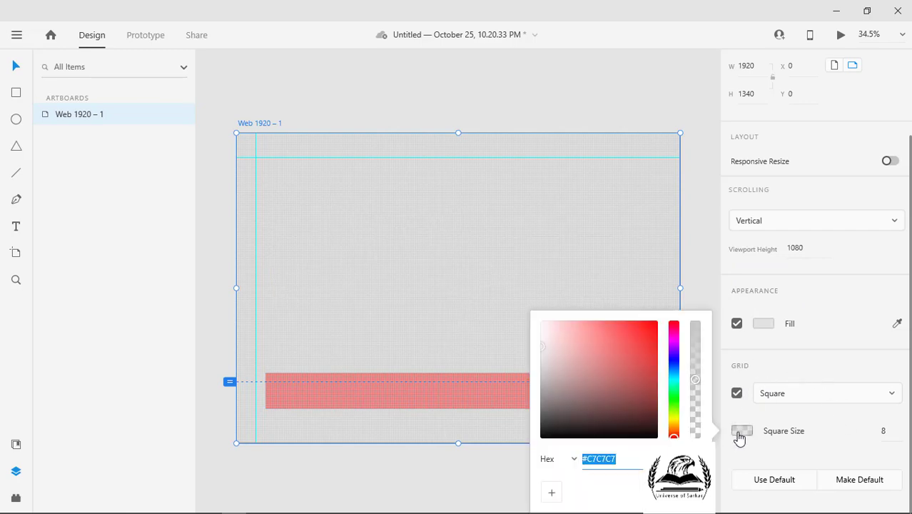
click(884, 434)
click(882, 430)
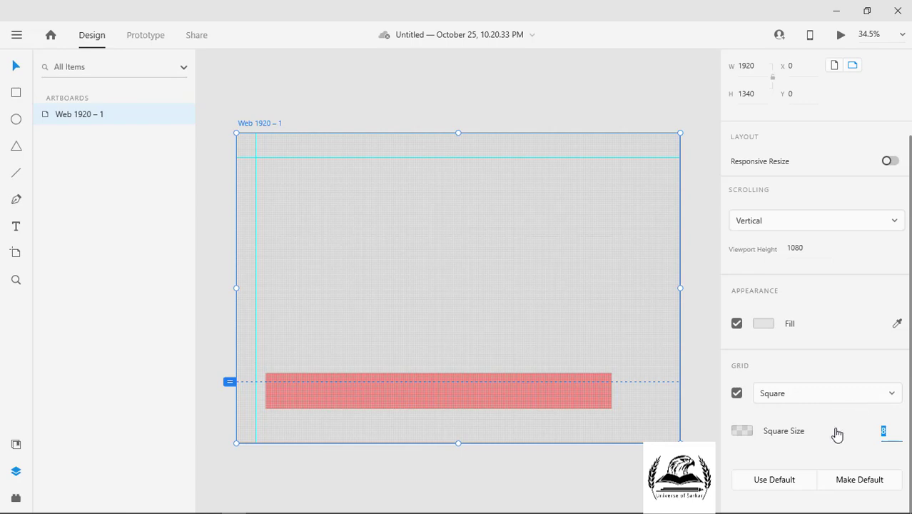
Step: Change the artboard's fill to white #FFFFFF and turn off its grid
click(762, 325)
drag(647, 295, 546, 241)
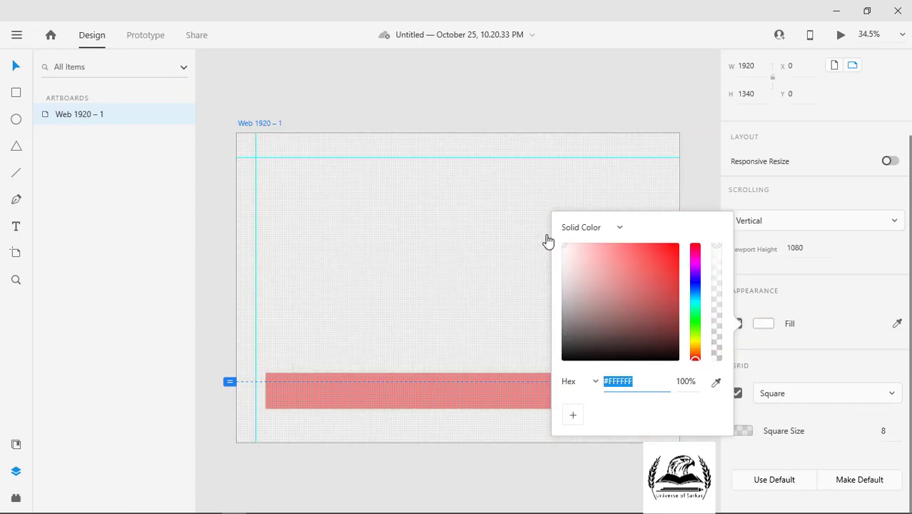
click(849, 396)
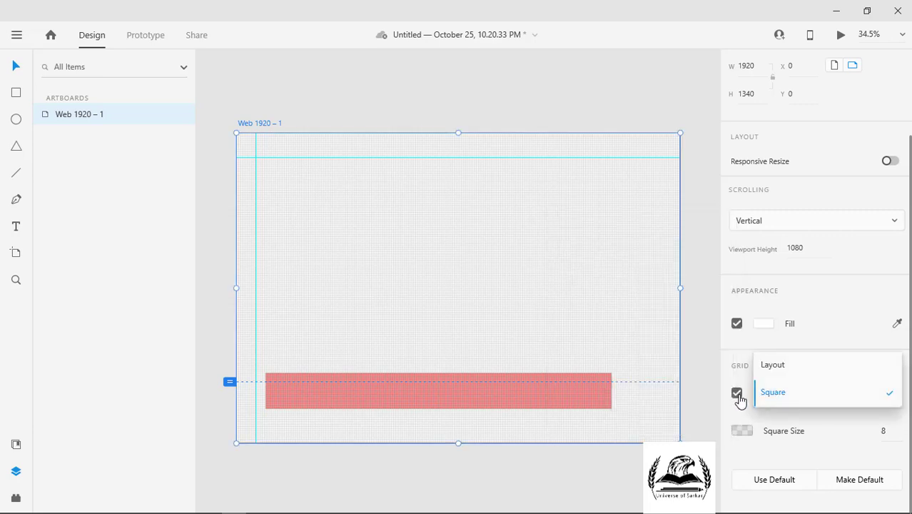
click(739, 402)
click(740, 401)
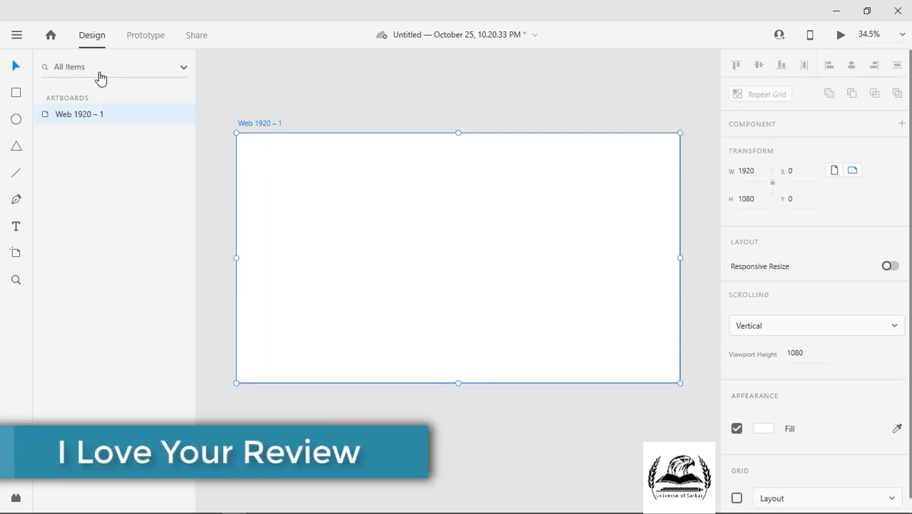
Step: Review the item type filters offered for the layers list
click(183, 68)
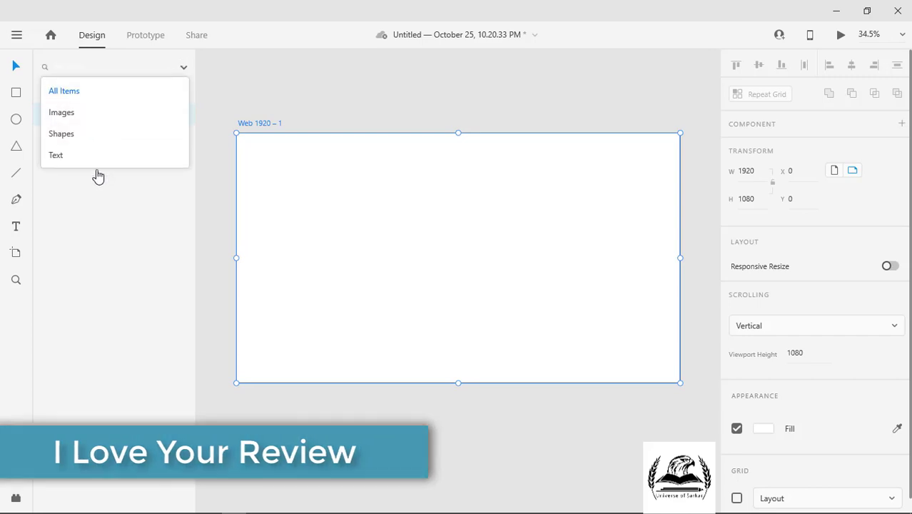
click(193, 19)
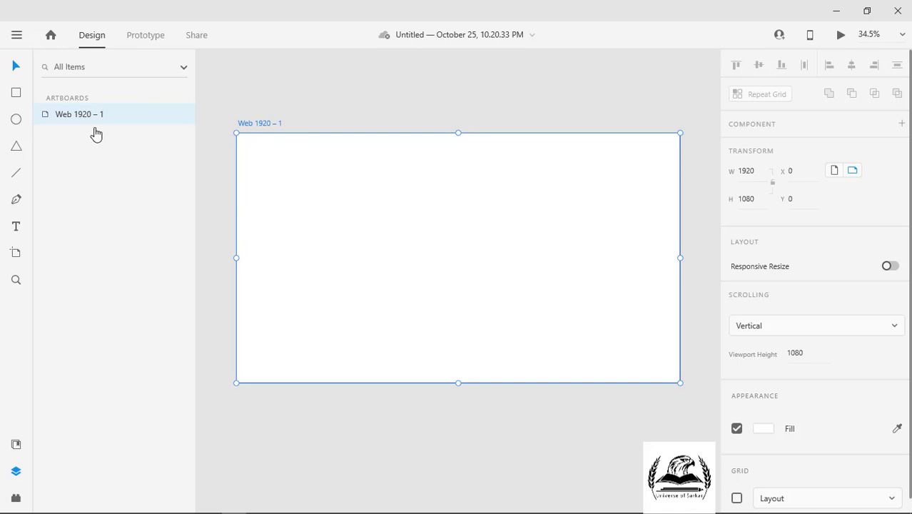
Step: Draw a rectangle about 351 by 334 near the artboard's upper-left corner and fill it with light red
click(16, 93)
drag(262, 152, 343, 230)
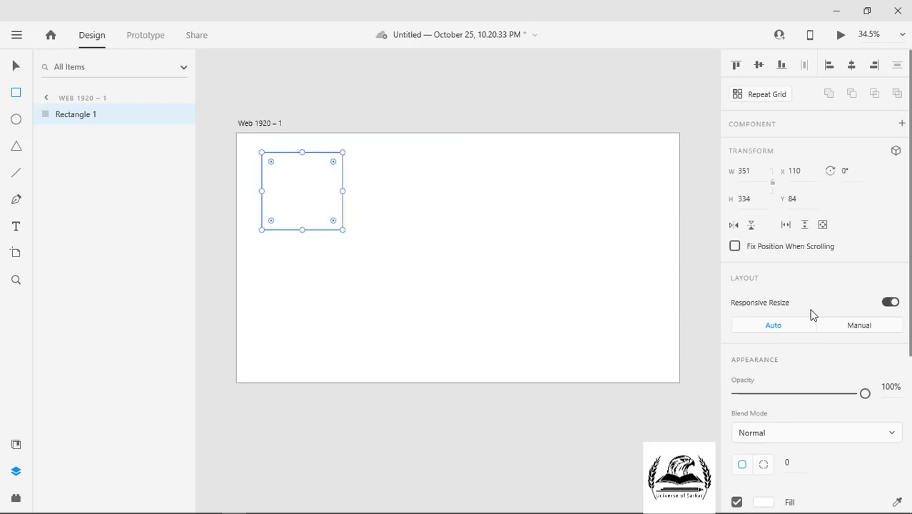
scroll(786, 321, down, 3)
click(768, 267)
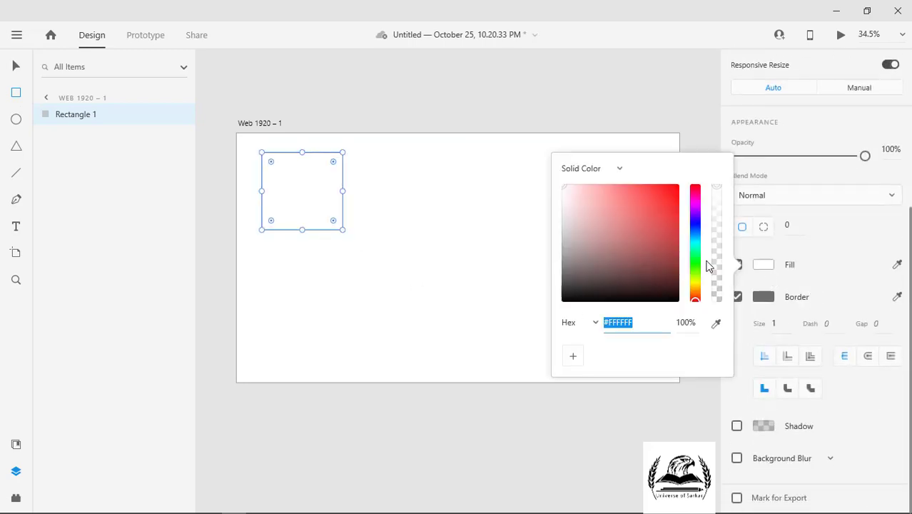
click(626, 190)
click(863, 233)
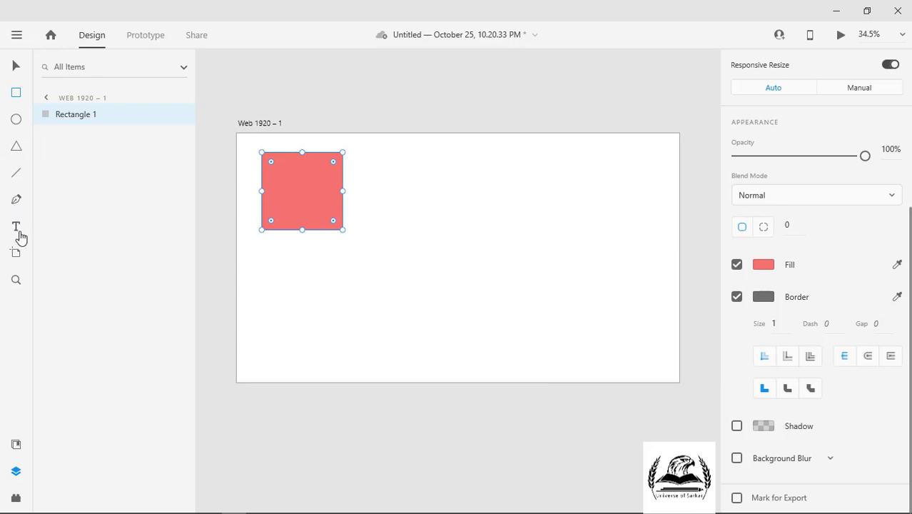
Step: Add a text object reading "Text" to the right of the red rectangle
click(16, 226)
click(406, 207)
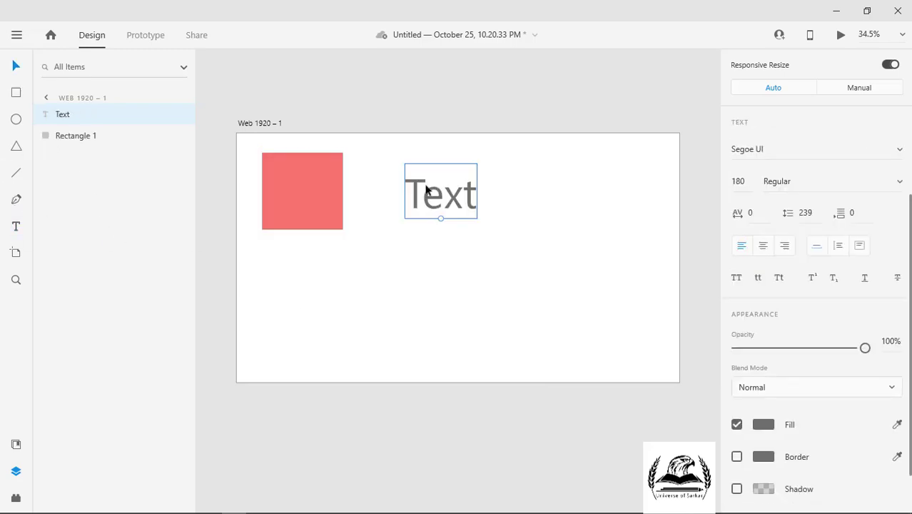
Step: Import the image 325466_1100-1100x628 and place it to the right of the text at about 462 by 264
click(17, 37)
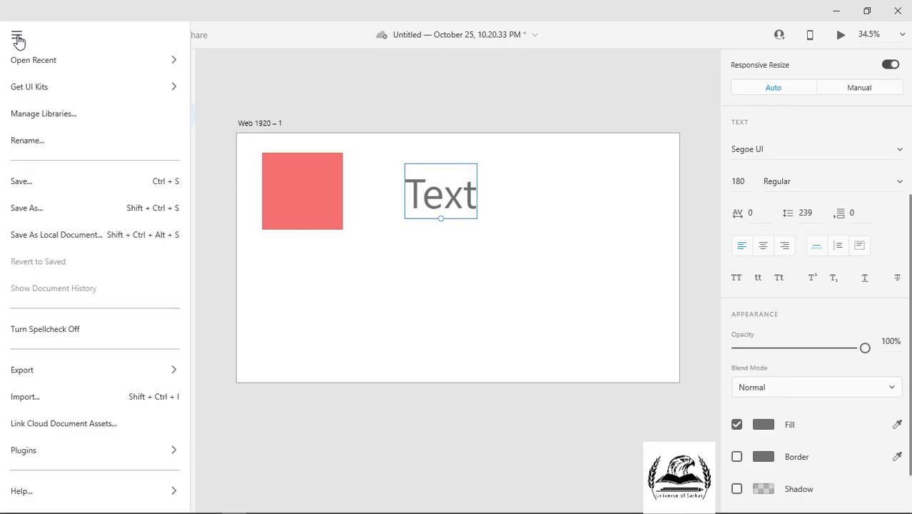
click(64, 397)
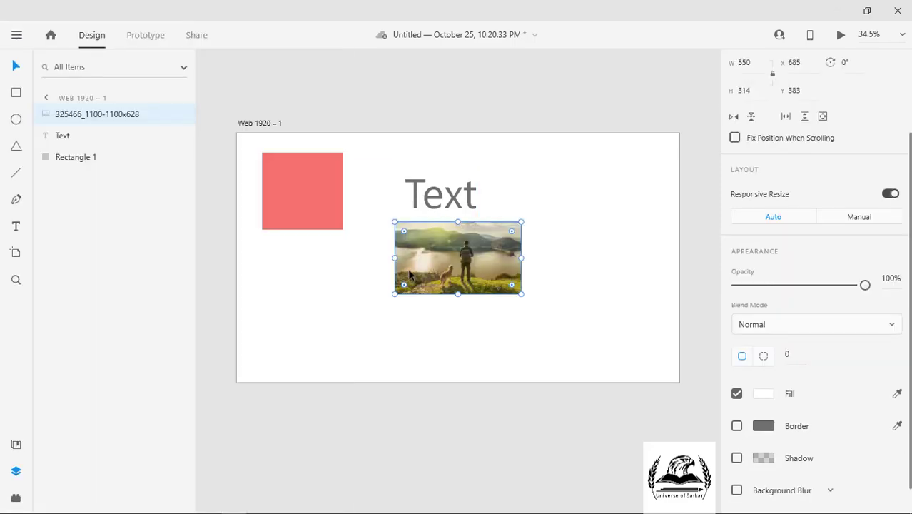
drag(393, 295, 426, 282)
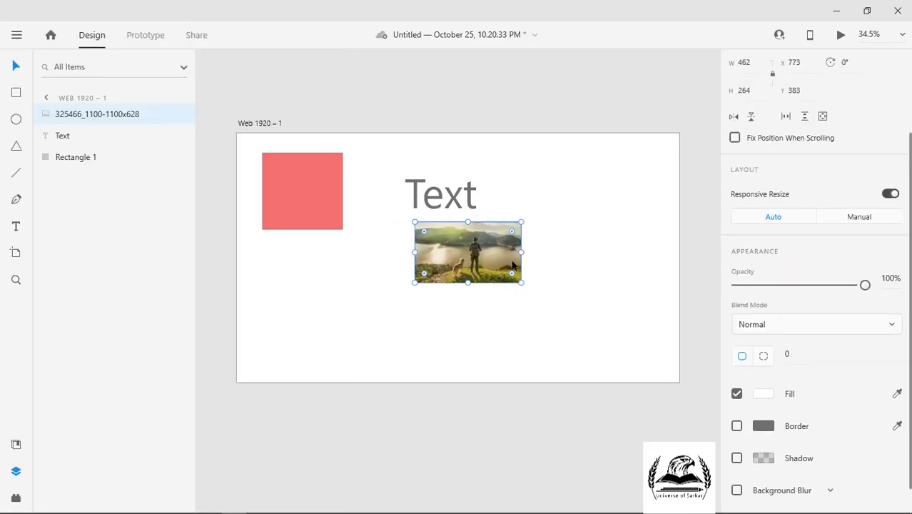
drag(512, 265, 609, 219)
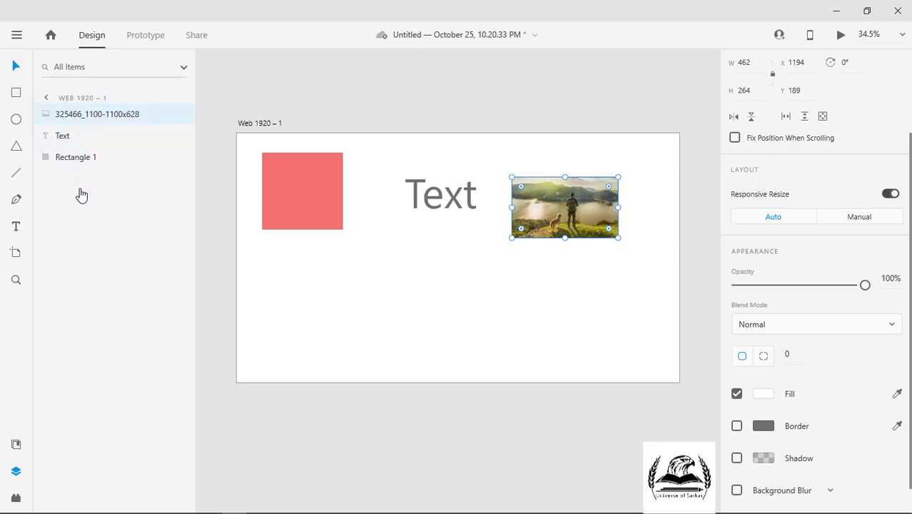
Step: Filter the layers list to show only Images
click(158, 72)
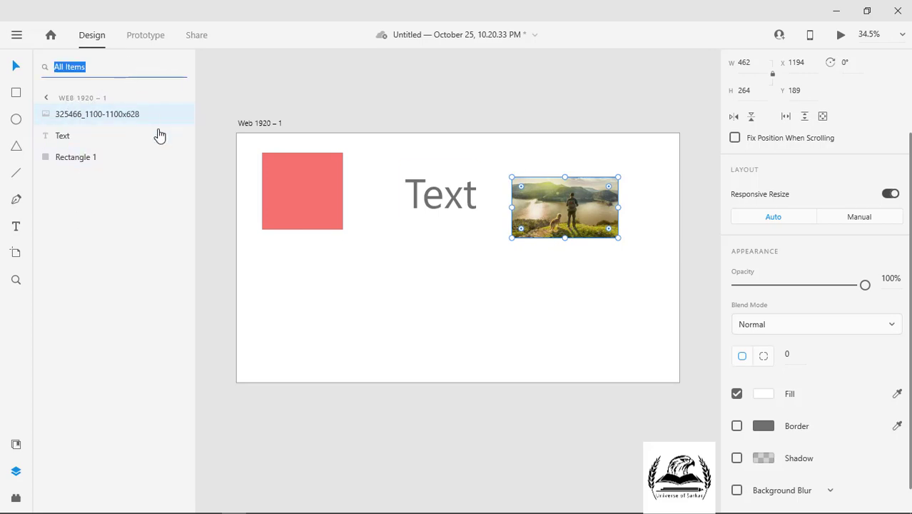
key(Escape)
click(184, 67)
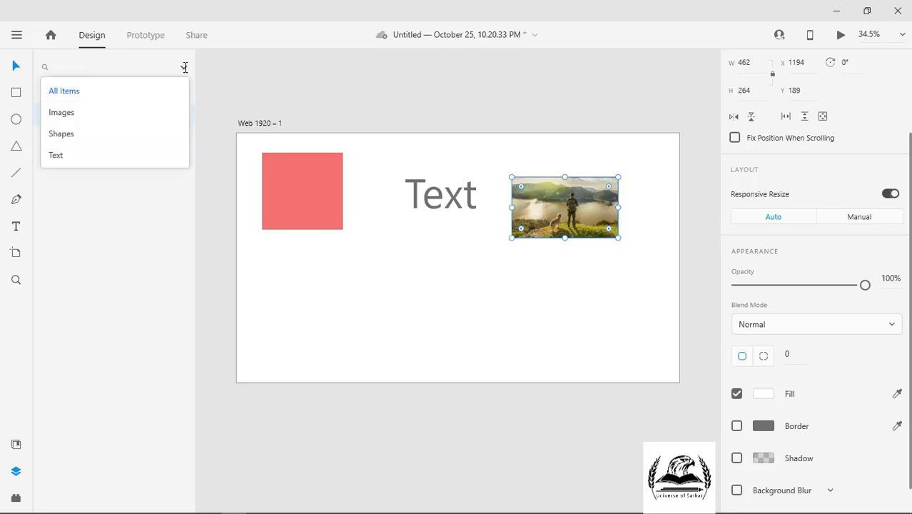
click(101, 116)
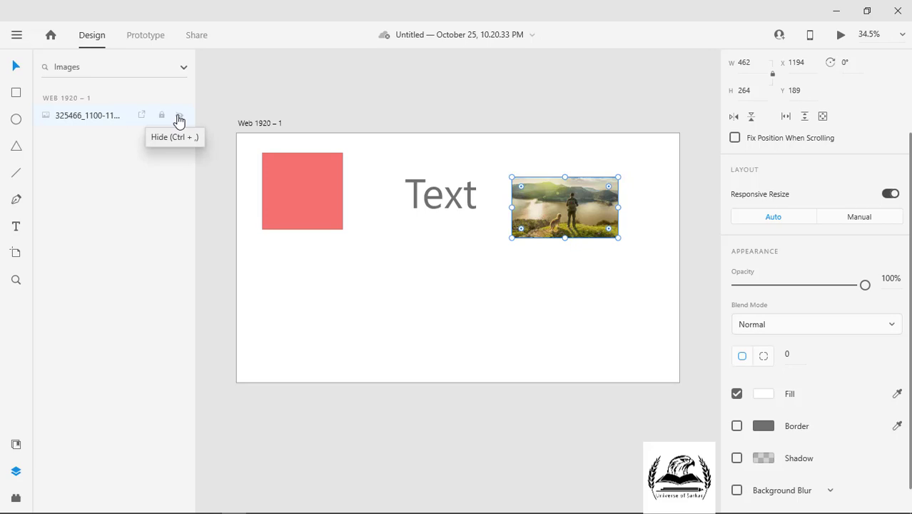
Step: Filter the layers list to Shapes and select the rectangle layer
click(185, 66)
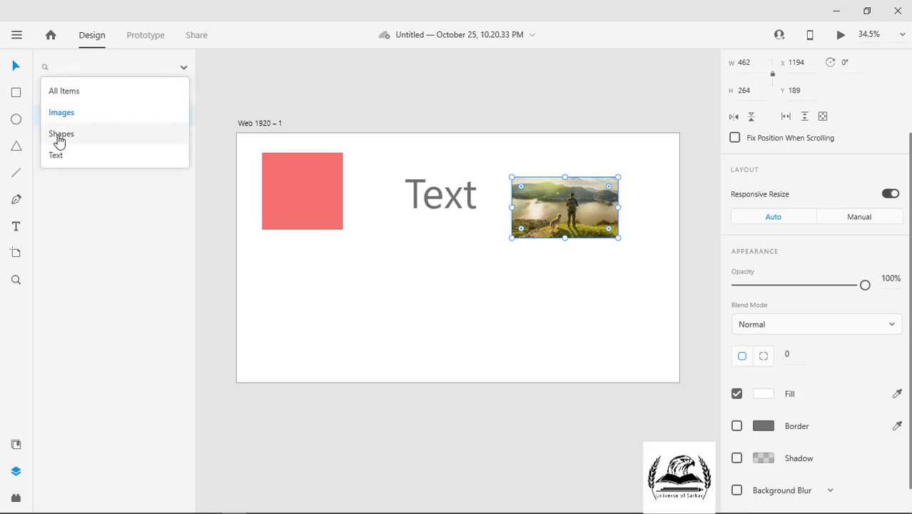
click(60, 135)
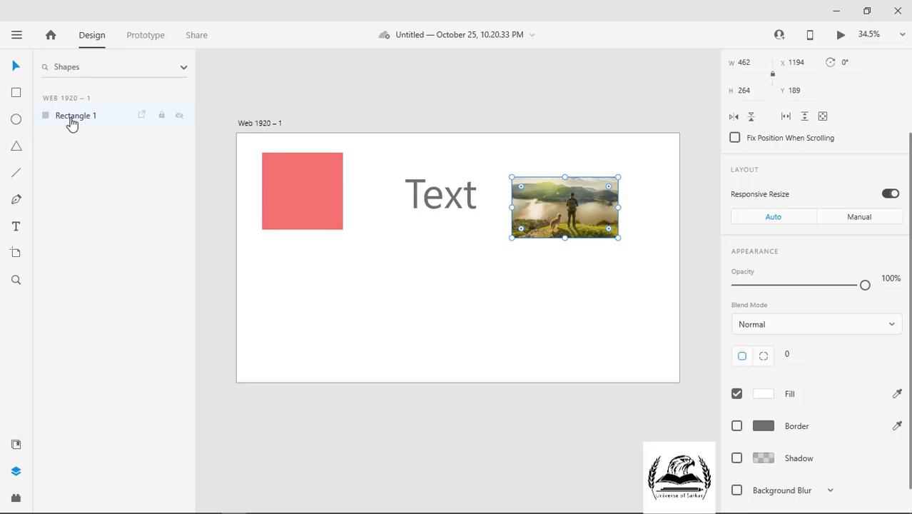
click(72, 121)
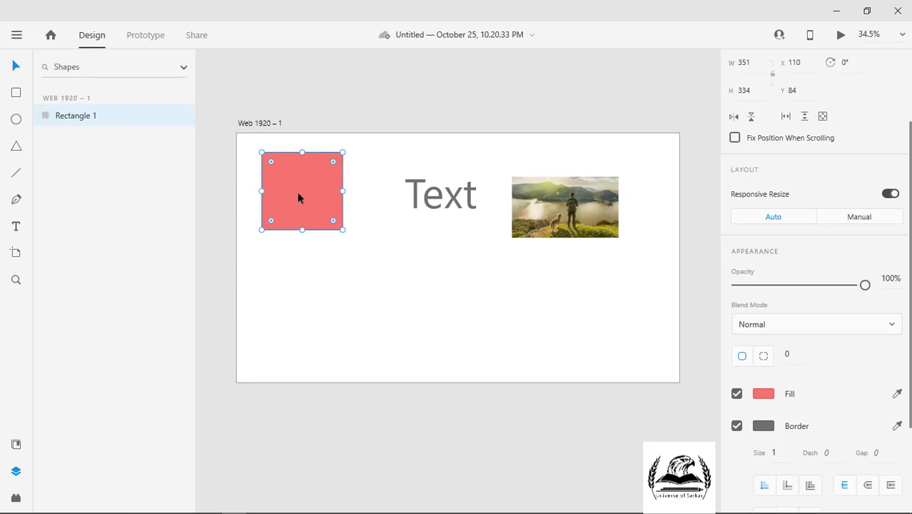
Step: Reset the layers filter to All Items and select the text, image and rectangle layers in turn
click(183, 69)
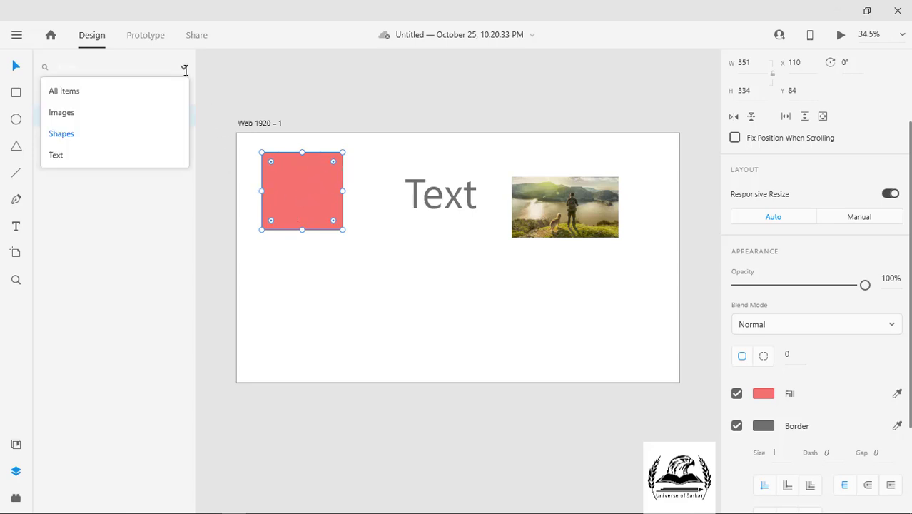
click(115, 92)
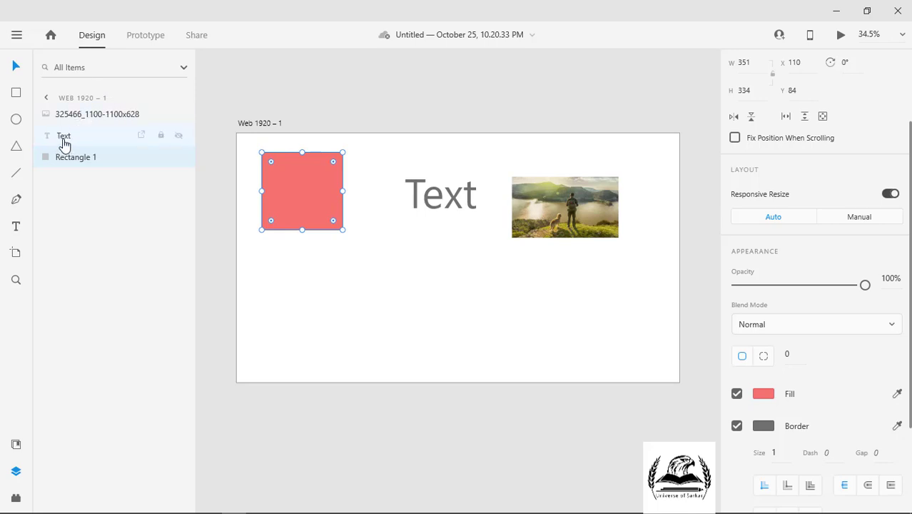
click(64, 144)
click(77, 120)
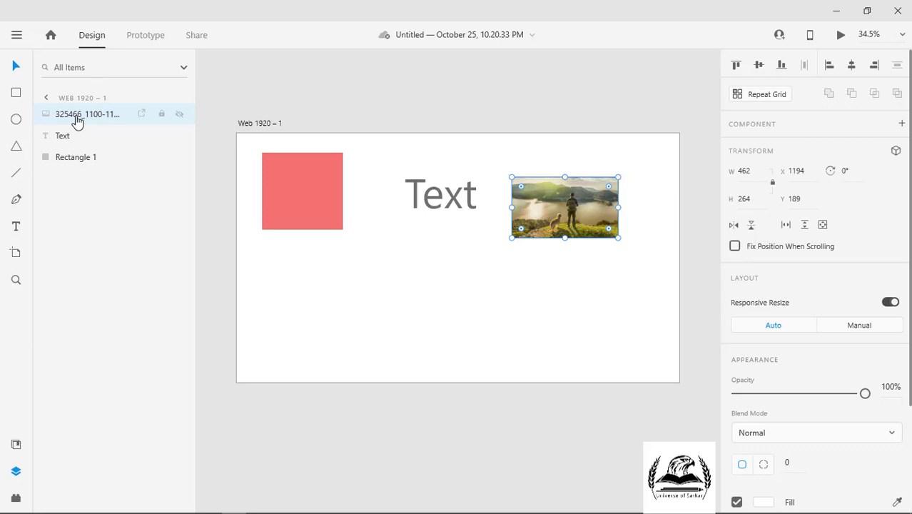
double_click(72, 163)
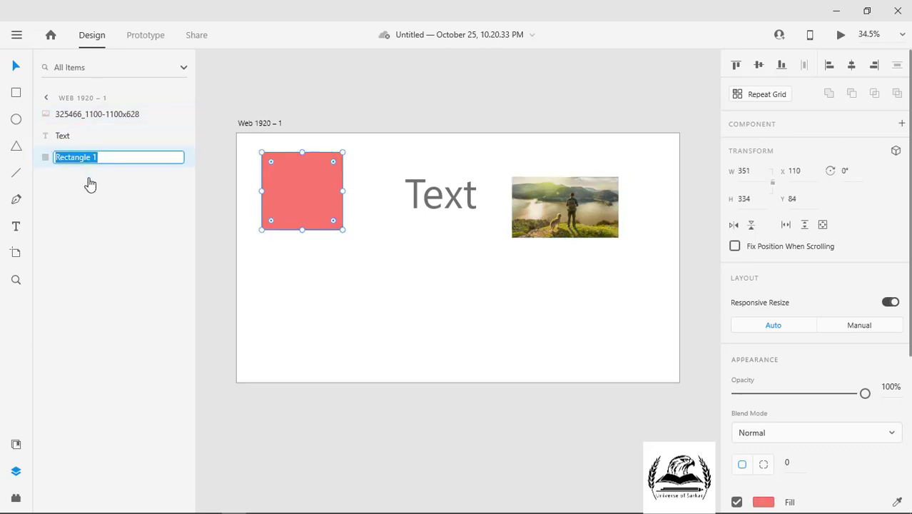
key(ctrl+z)
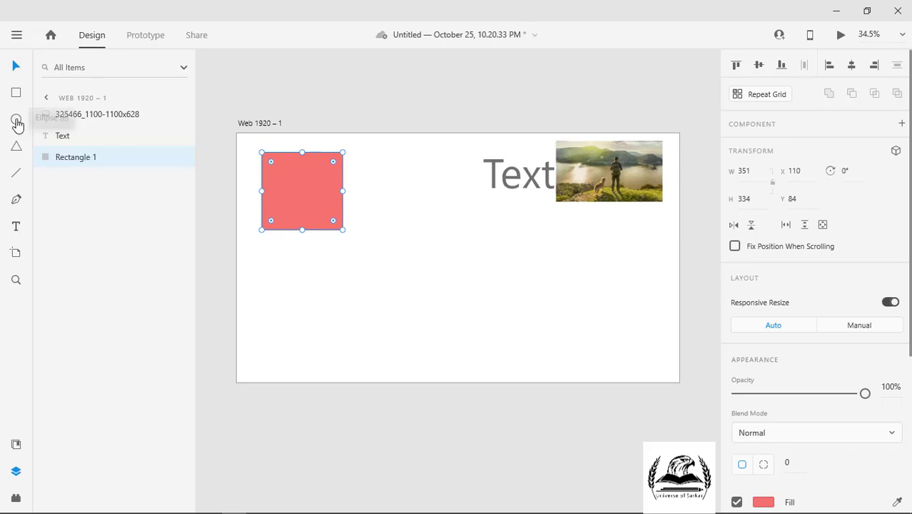
Step: Draw an ellipse about 316 by 329 overlapping the red rectangle's lower-right corner and fill it with purple #B49BFB
click(16, 119)
drag(299, 192, 372, 267)
scroll(855, 305, down, 5)
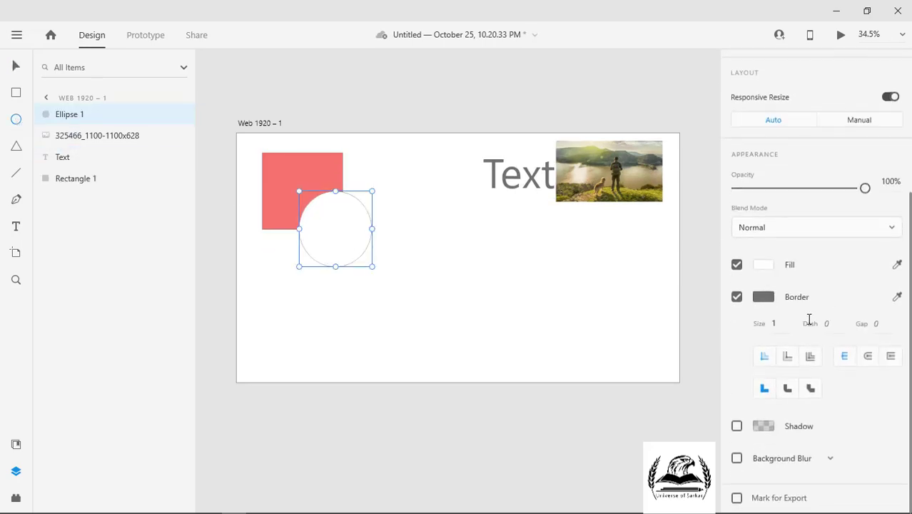
click(768, 266)
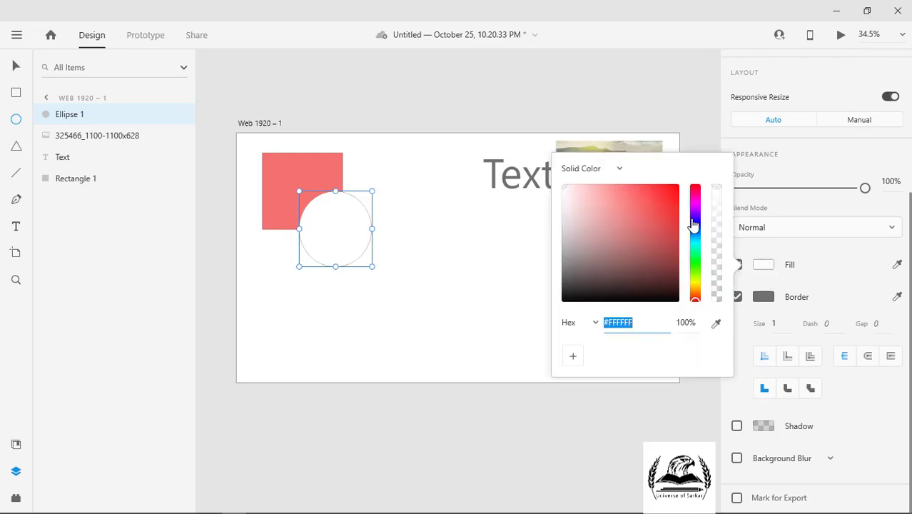
click(696, 220)
drag(605, 198, 607, 191)
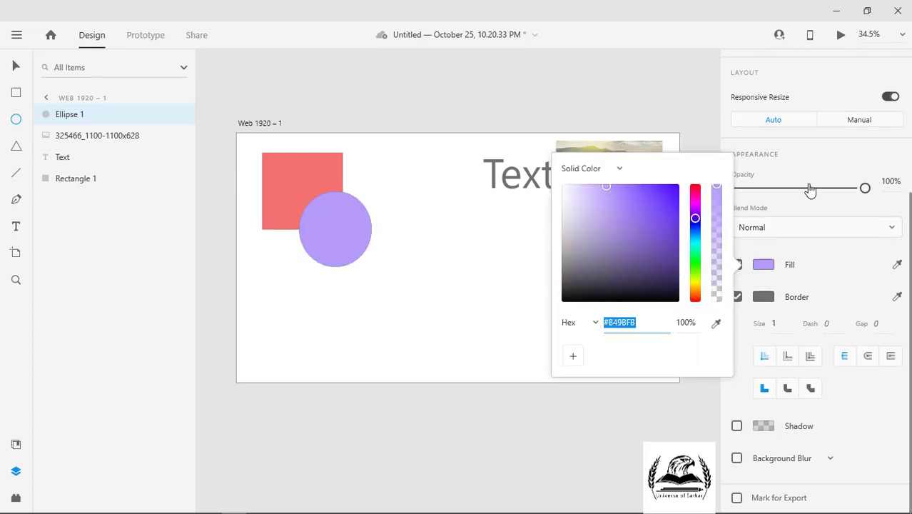
Step: Send the purple ellipse to the back and try moving the rectangle's layer beneath it in the layers list
click(100, 116)
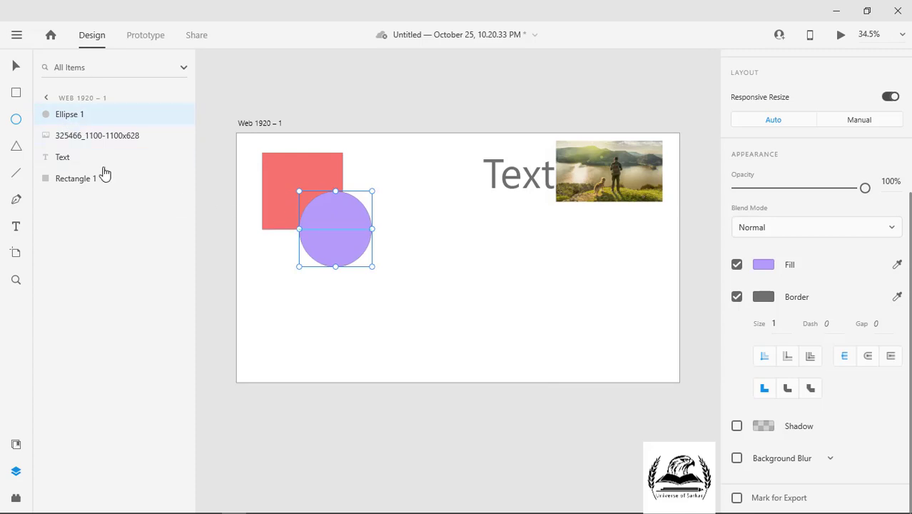
click(15, 67)
right_click(327, 232)
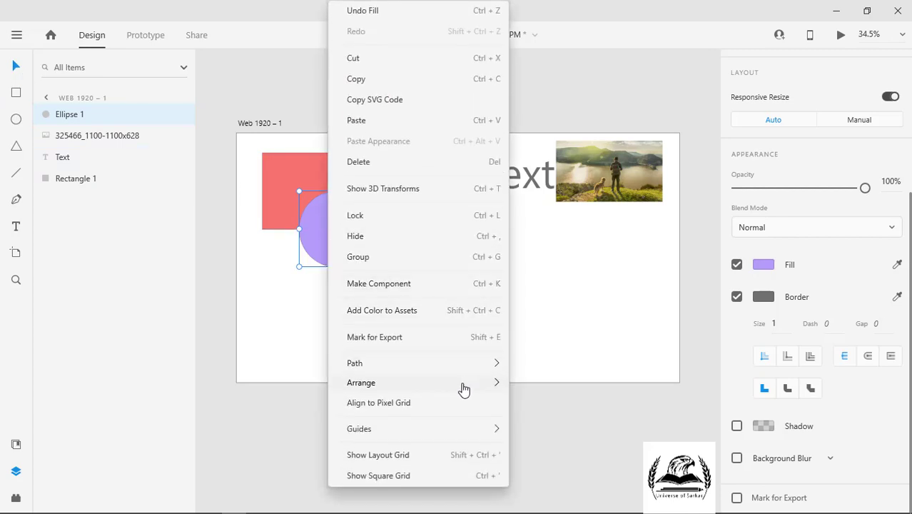
mouse_move(464, 385)
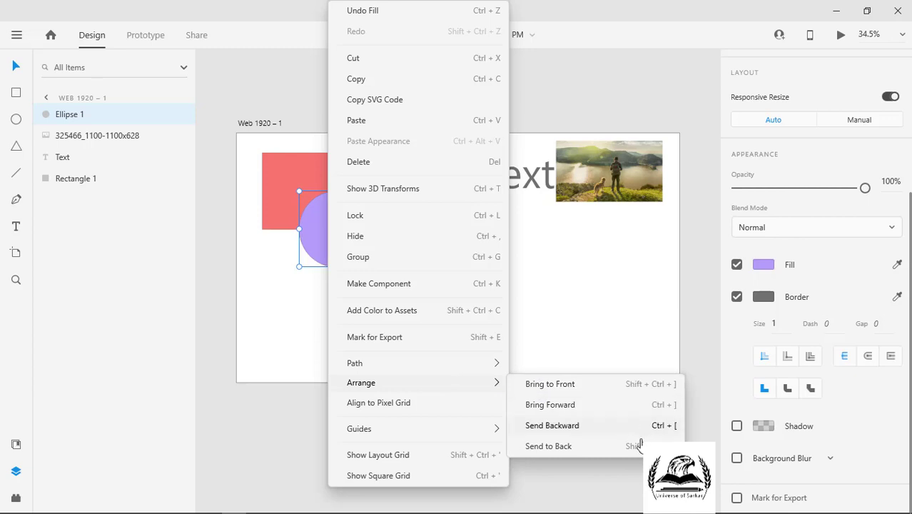
click(555, 449)
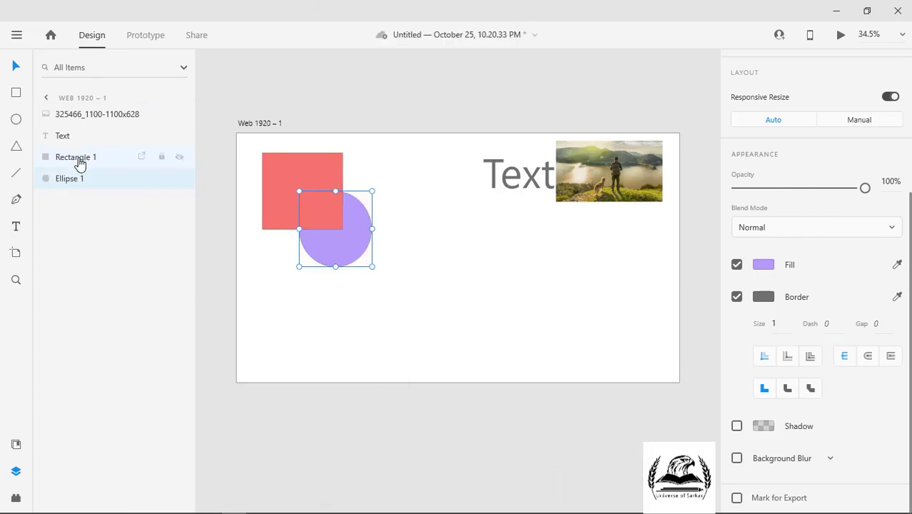
drag(79, 162, 76, 201)
Step: Group the red rectangle and the purple ellipse
drag(382, 155, 332, 230)
right_click(313, 224)
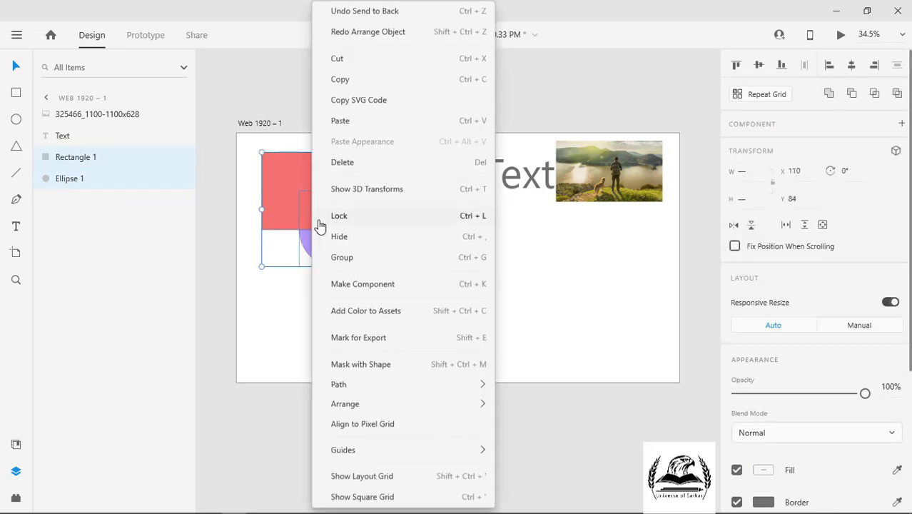
click(342, 258)
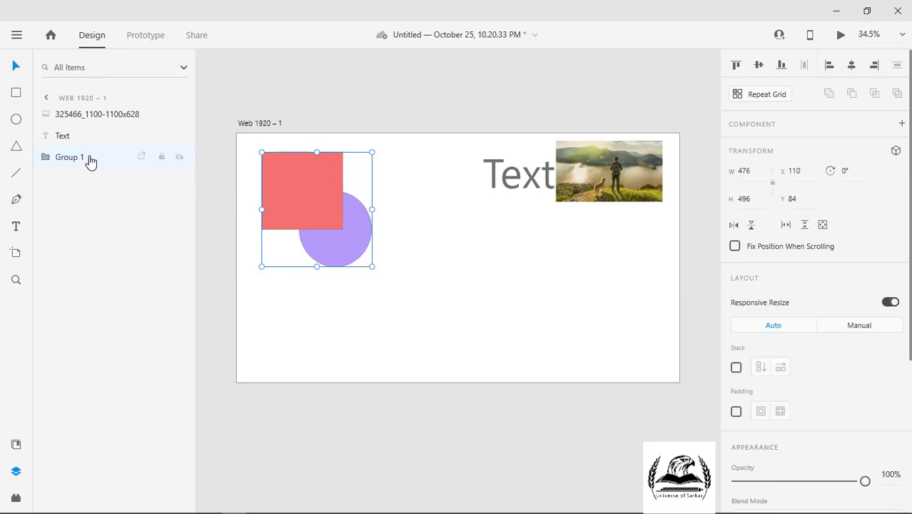
Step: Expand the new group in the layers list and select its rectangle, its ellipse and the whole group in turn
click(47, 157)
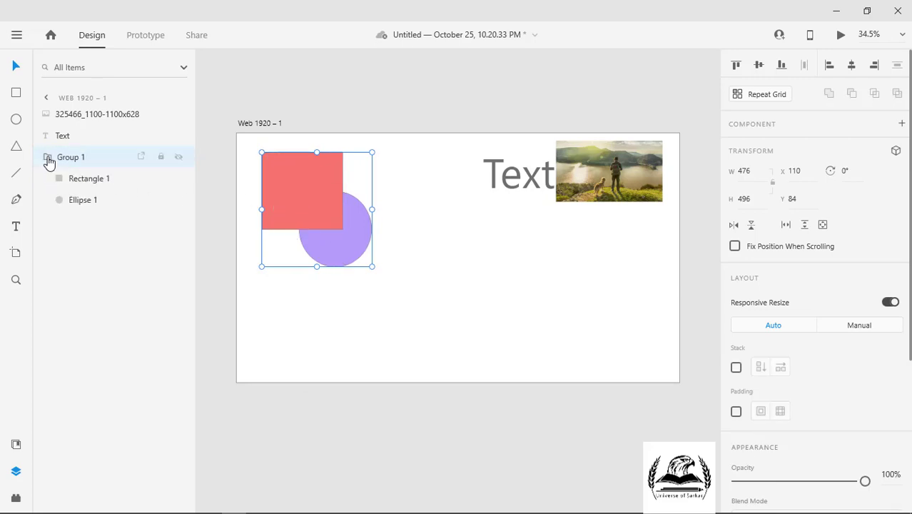
click(101, 183)
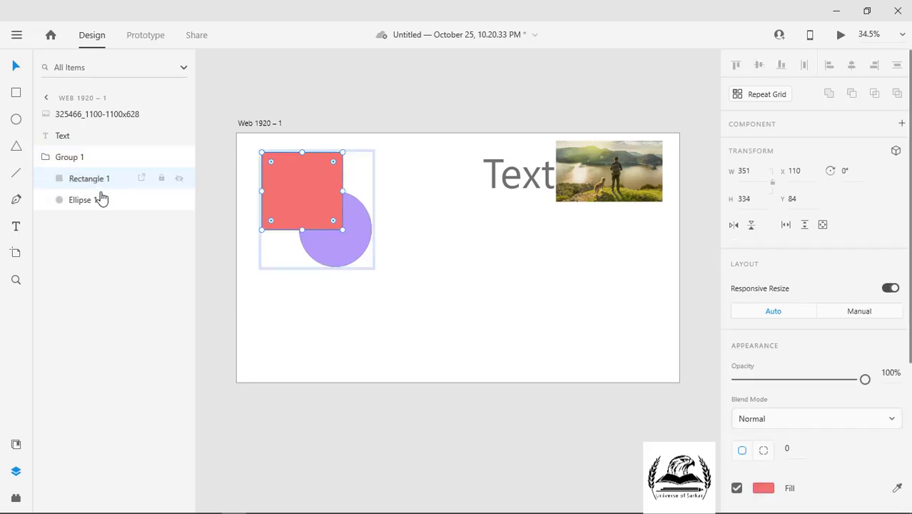
click(100, 202)
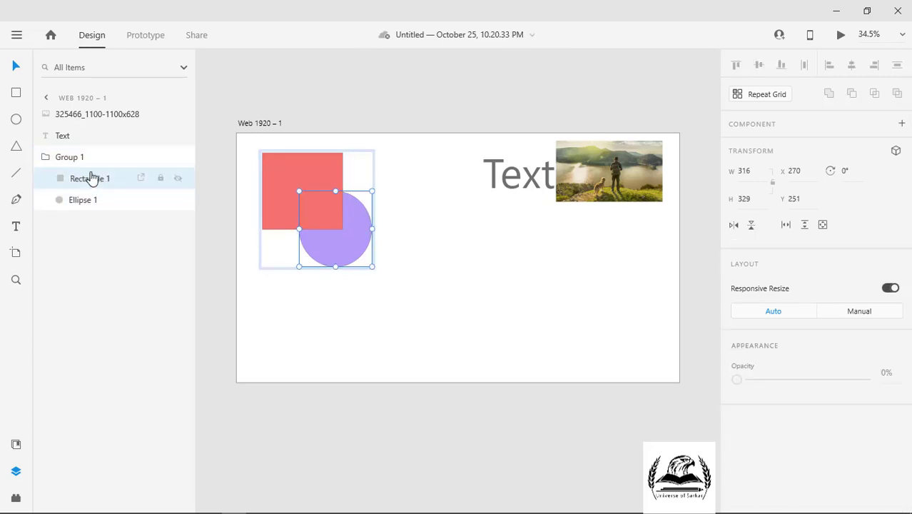
click(89, 177)
click(76, 159)
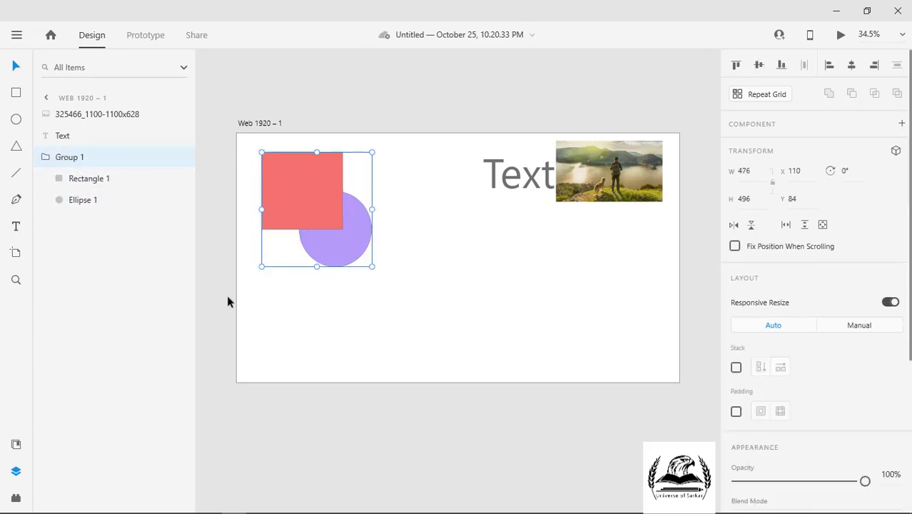
click(270, 314)
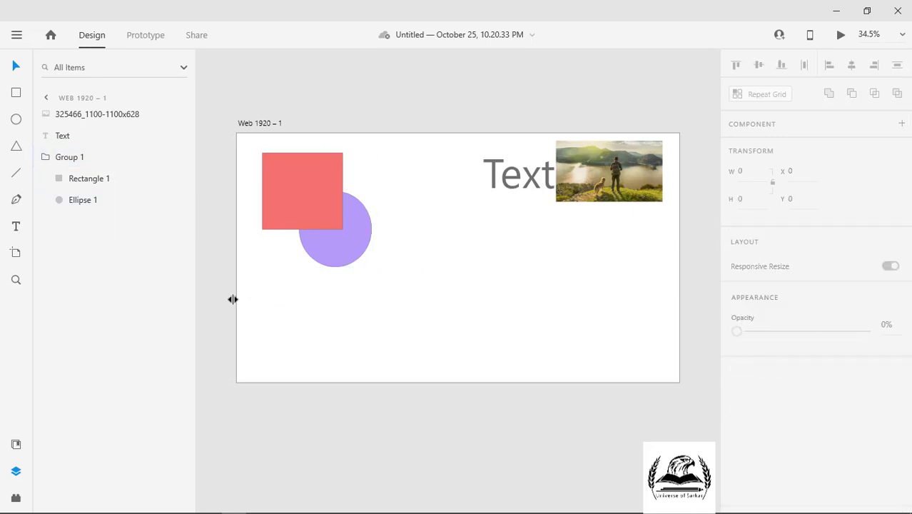
Step: Draw a horizontal line about 646 long below the shapes with border size 9, and move its layer beneath the group
click(16, 173)
mouse_move(250, 305)
mouse_down()
mouse_move(389, 311)
mouse_move(398, 303)
mouse_up()
scroll(785, 314, down, 3)
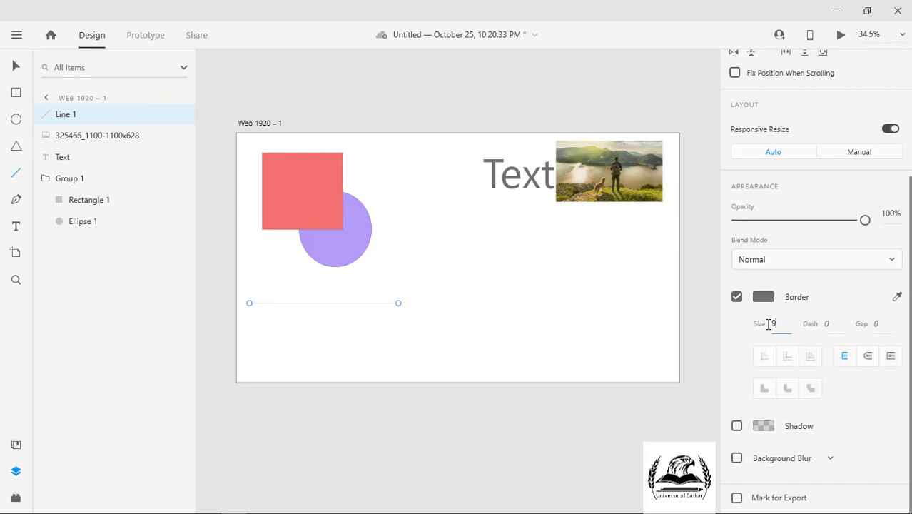
key(Return)
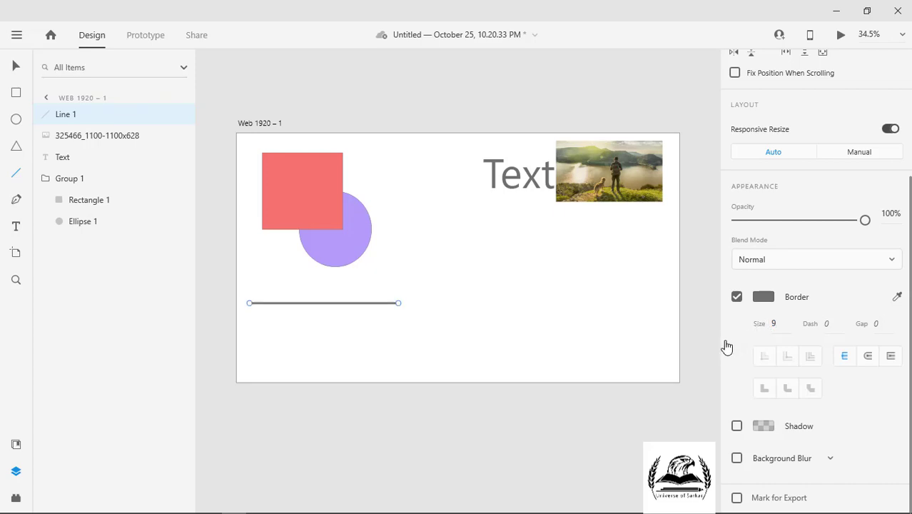
click(14, 67)
drag(64, 120, 72, 211)
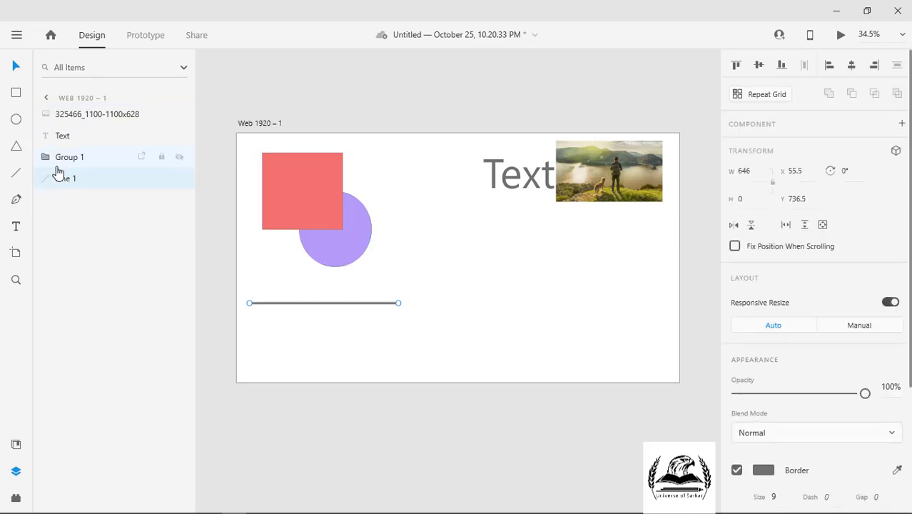
Step: Group the line with the existing shape group, expand the nested group to view its contents, and undo the grouping
drag(409, 164, 330, 328)
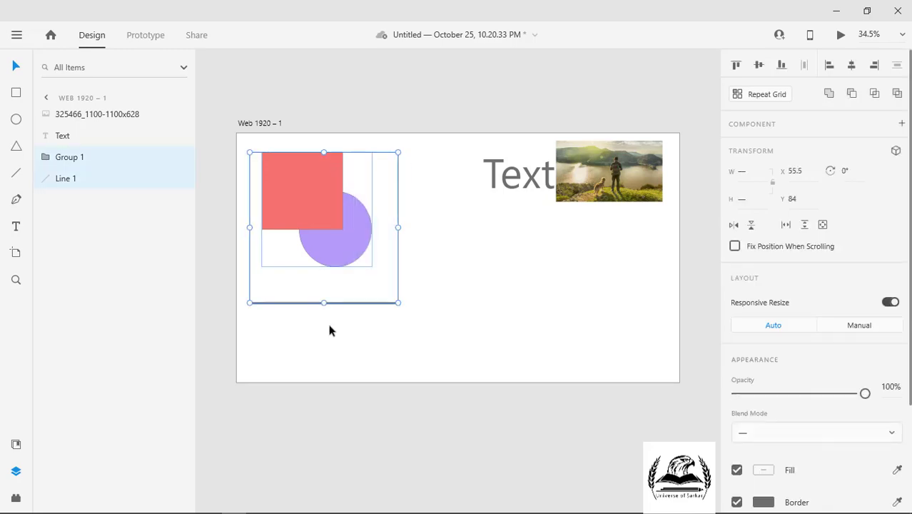
right_click(334, 251)
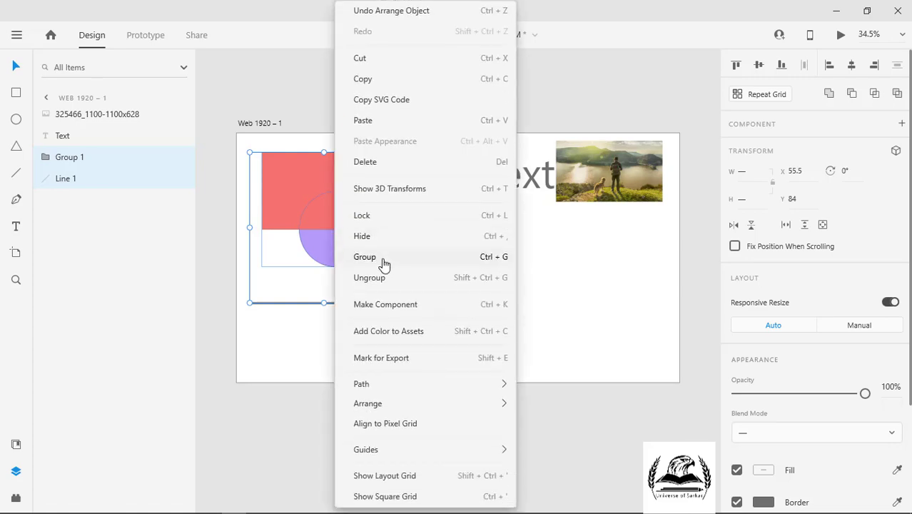
click(384, 264)
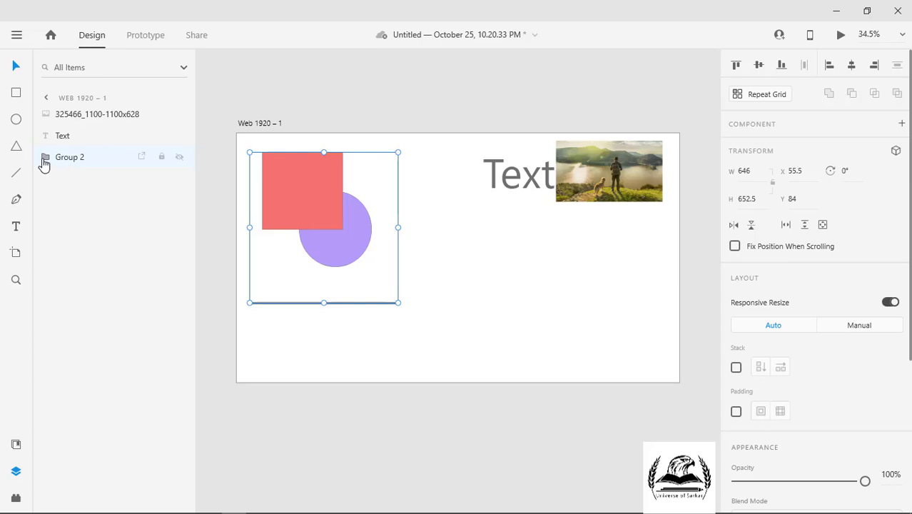
click(46, 158)
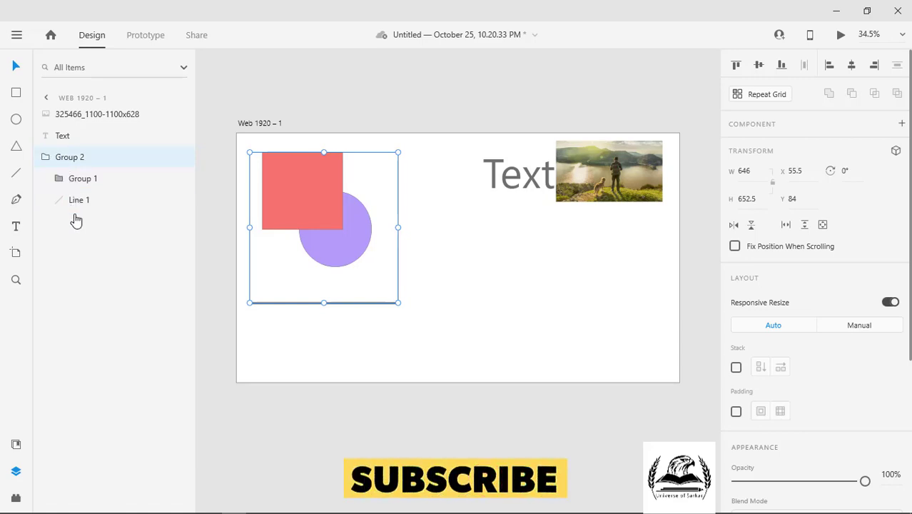
click(473, 307)
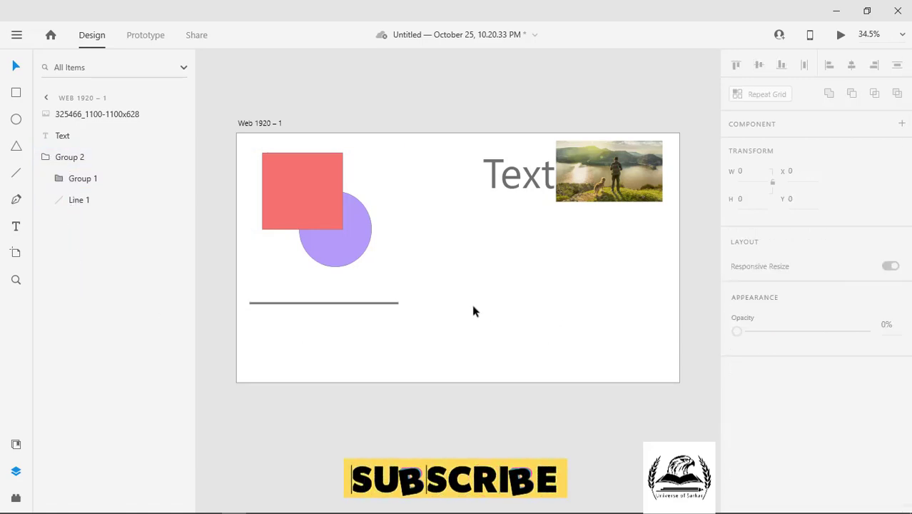
key(ctrl+z)
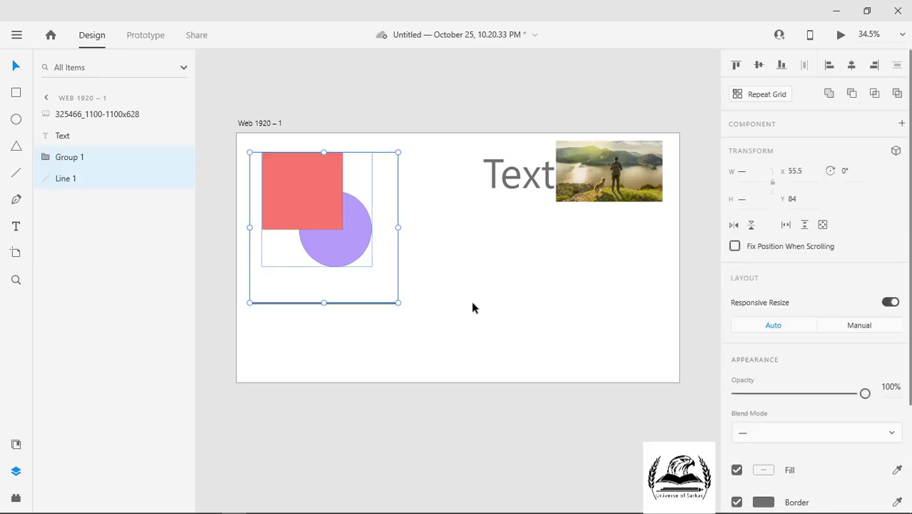
click(459, 305)
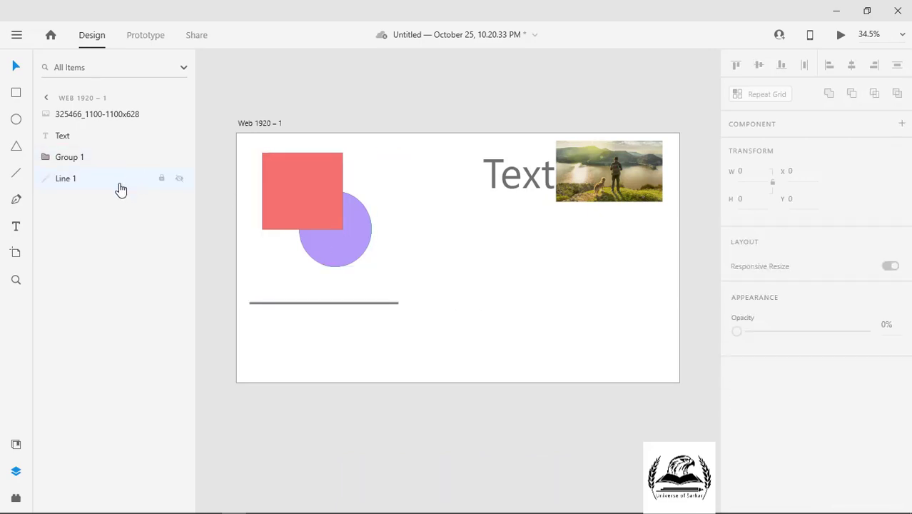
Step: Move the line's layer into Group 1 with the rectangle and ellipse
click(305, 305)
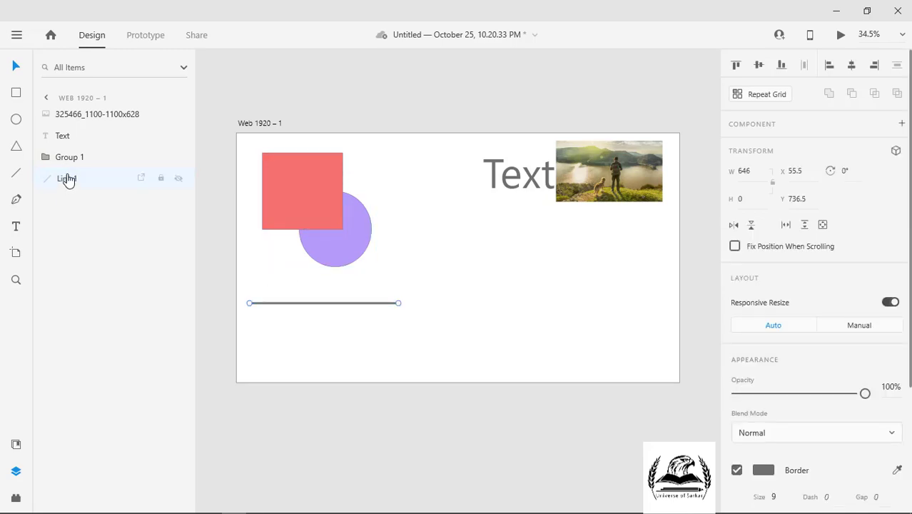
drag(67, 180, 73, 164)
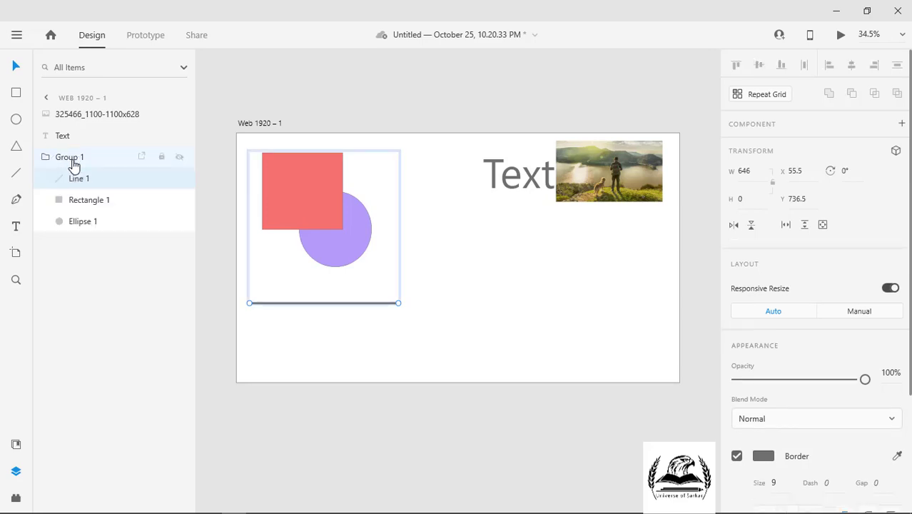
click(450, 263)
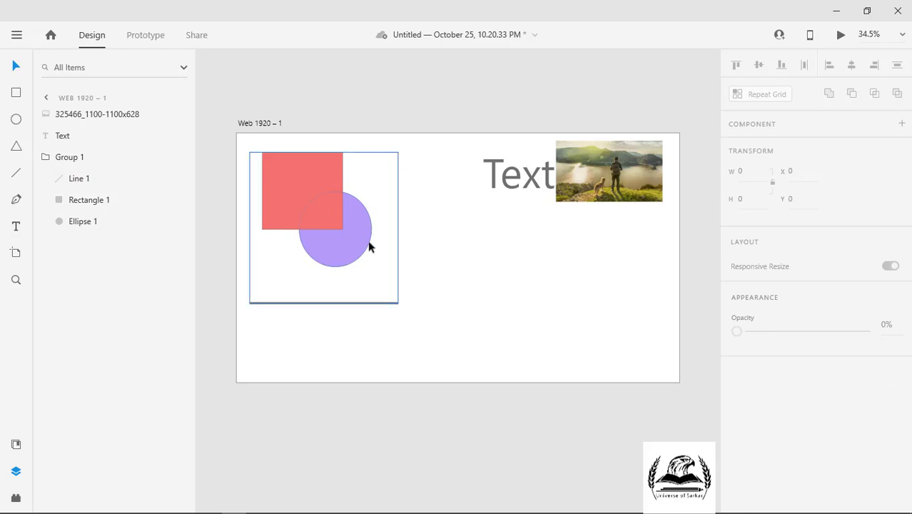
Step: Move the line up across both shapes to about X 84.5, Y 362.5, and place its layer last in the group
click(90, 184)
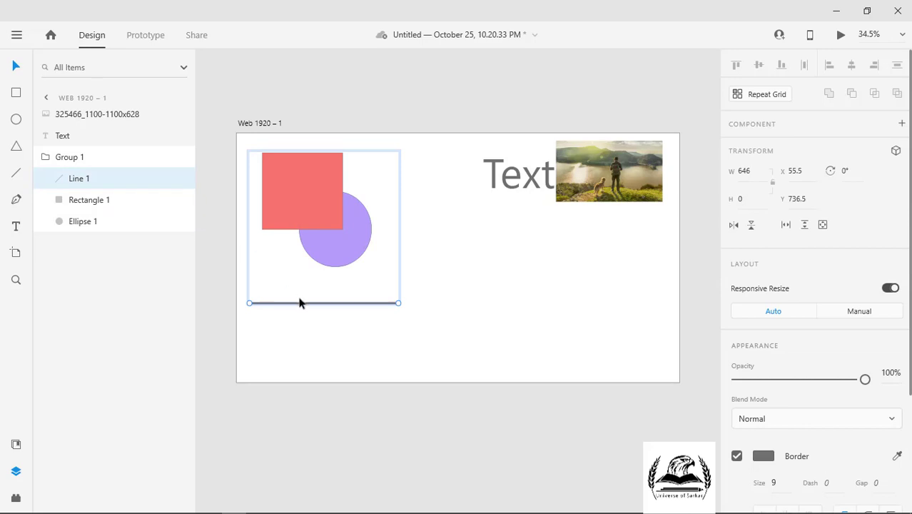
drag(300, 304, 307, 217)
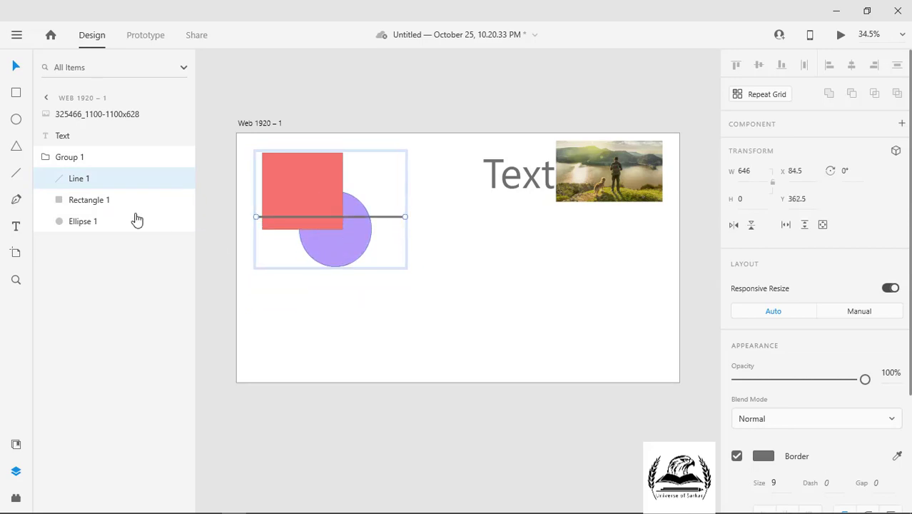
drag(83, 184, 91, 233)
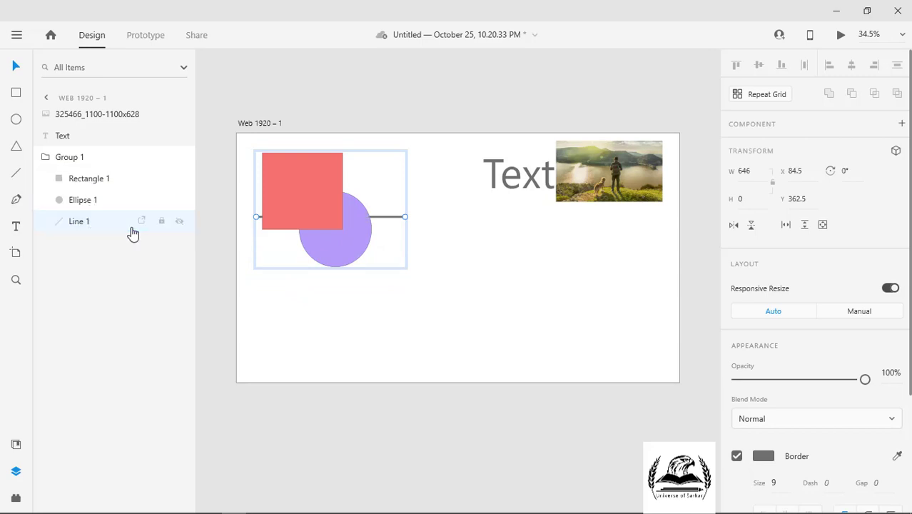
Step: Bring the line to the front within its group and collapse Group 1 in the layers list
right_click(385, 221)
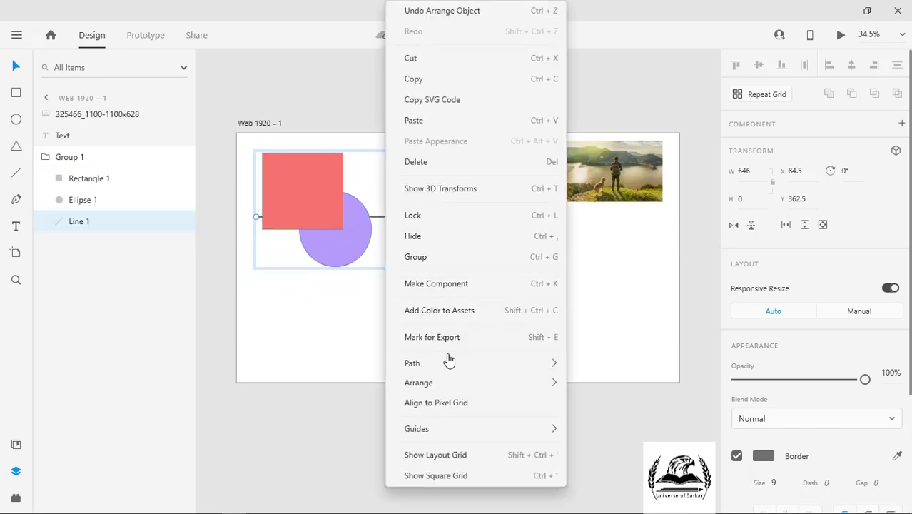
mouse_move(444, 383)
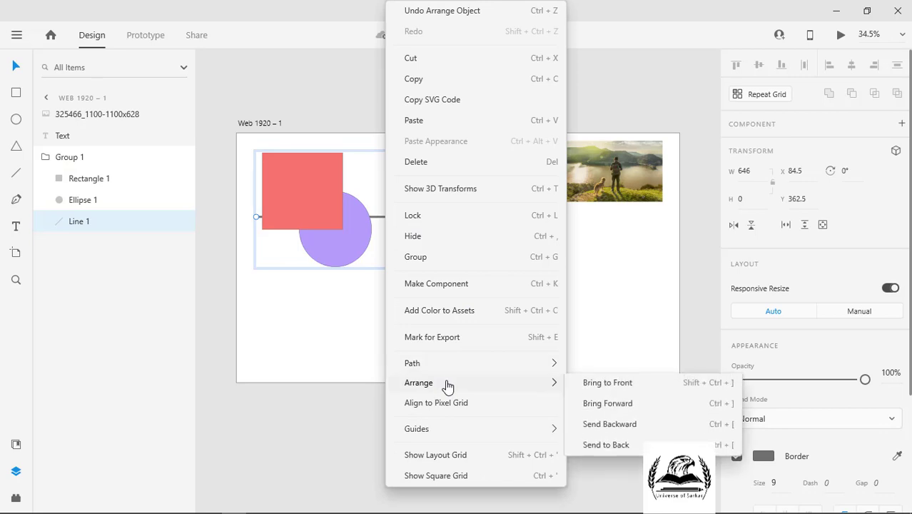
click(601, 386)
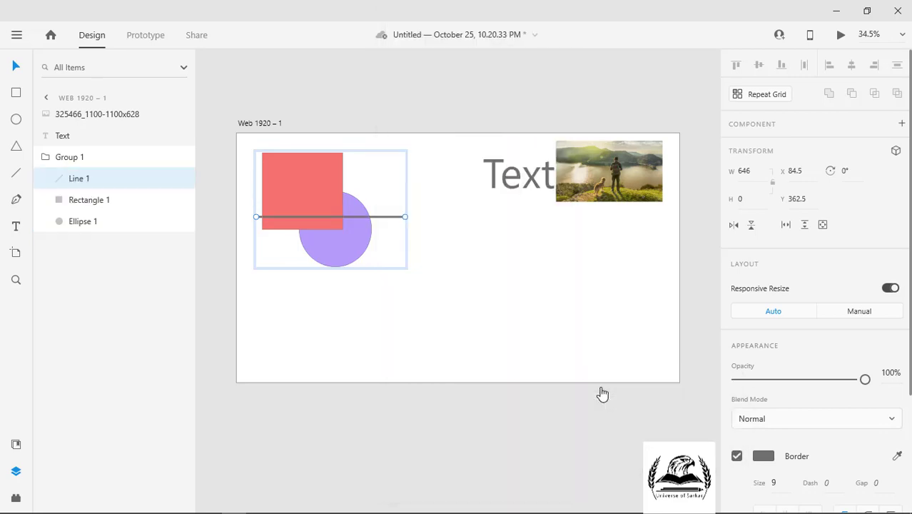
click(522, 312)
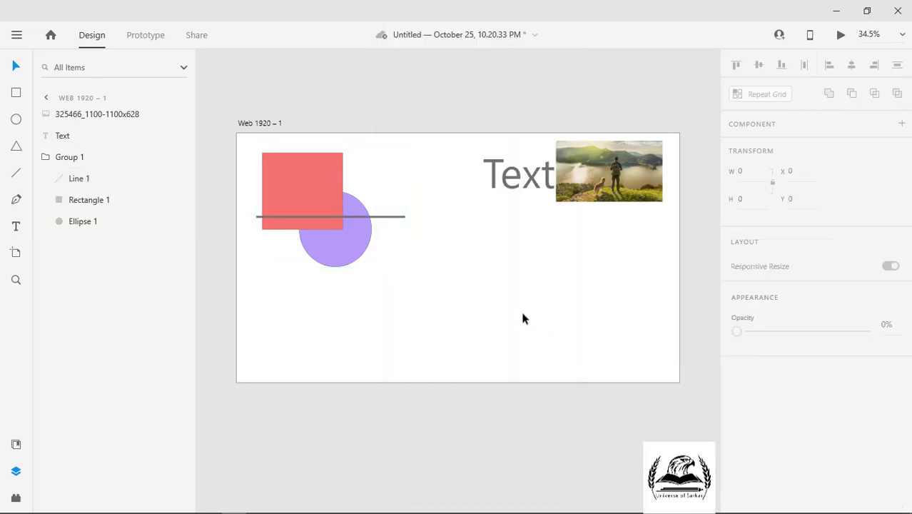
click(42, 159)
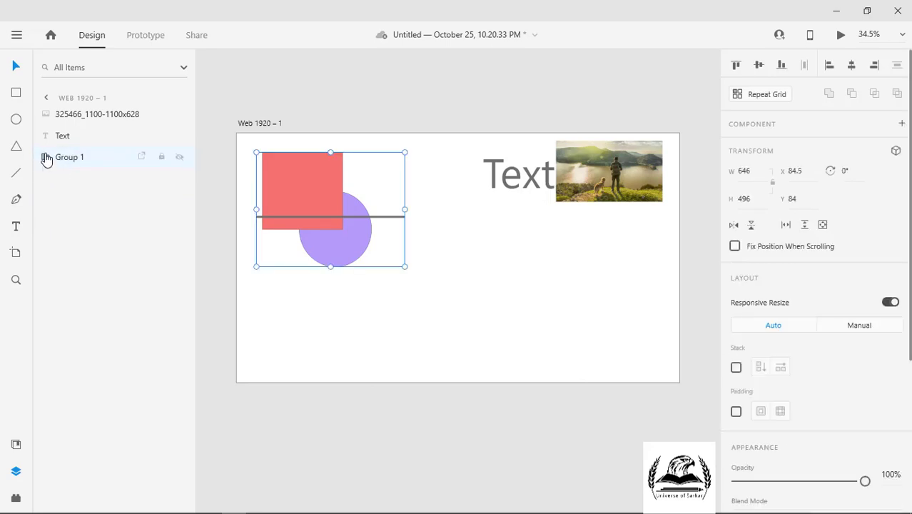
Step: Draw a square of about 357 × 357 at X 905, Y 455 below the text and fill it with light cyan
click(15, 98)
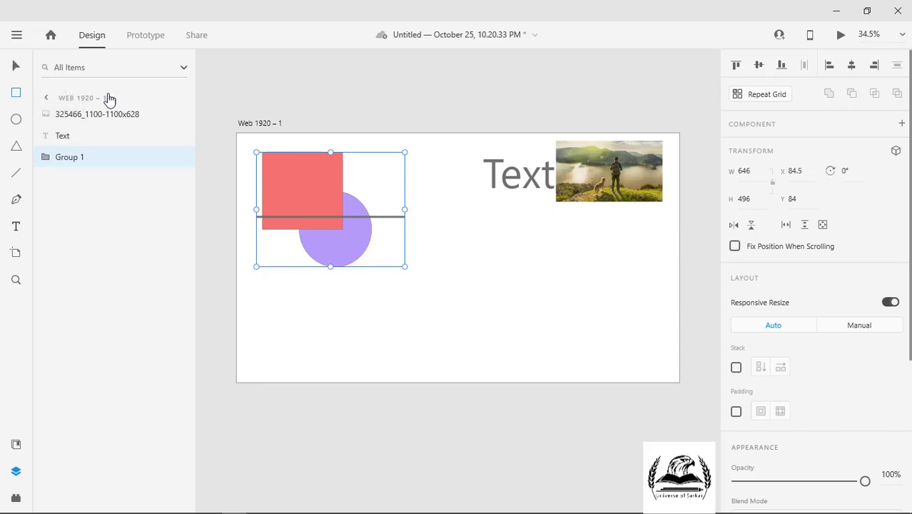
drag(446, 238, 529, 321)
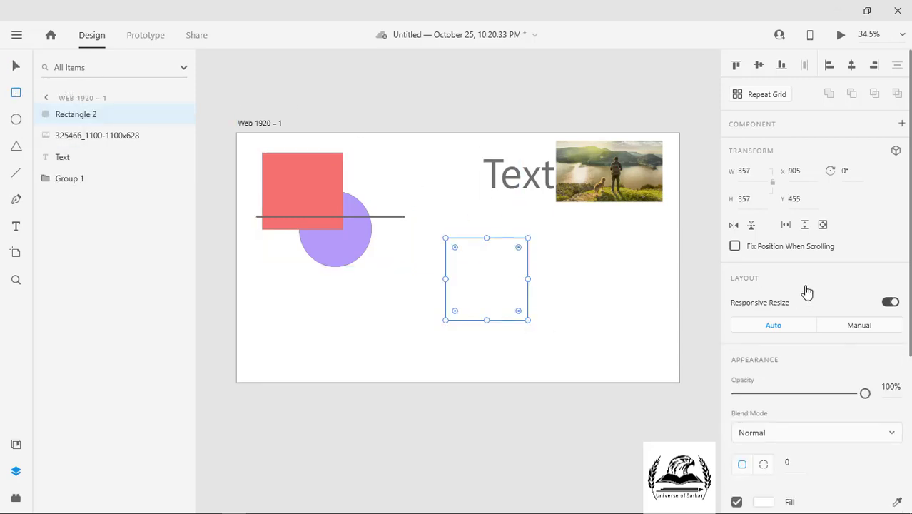
scroll(792, 307, down, 3)
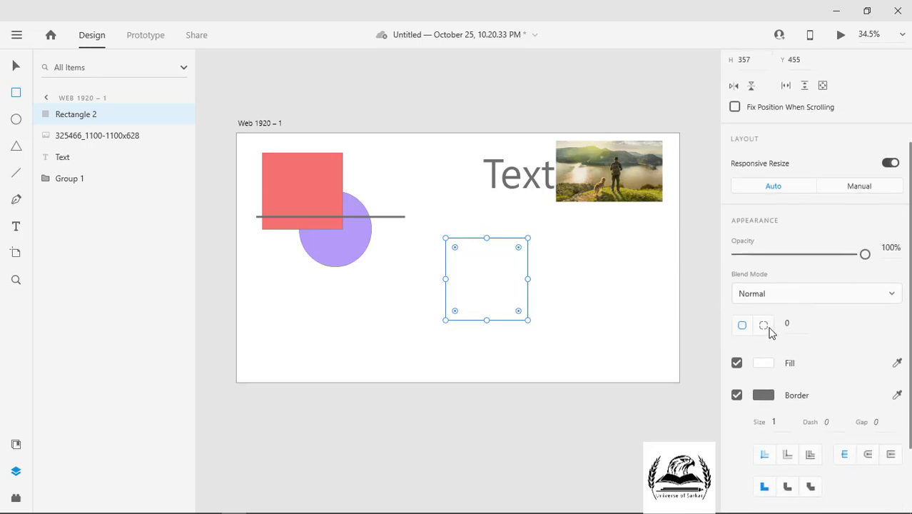
click(764, 364)
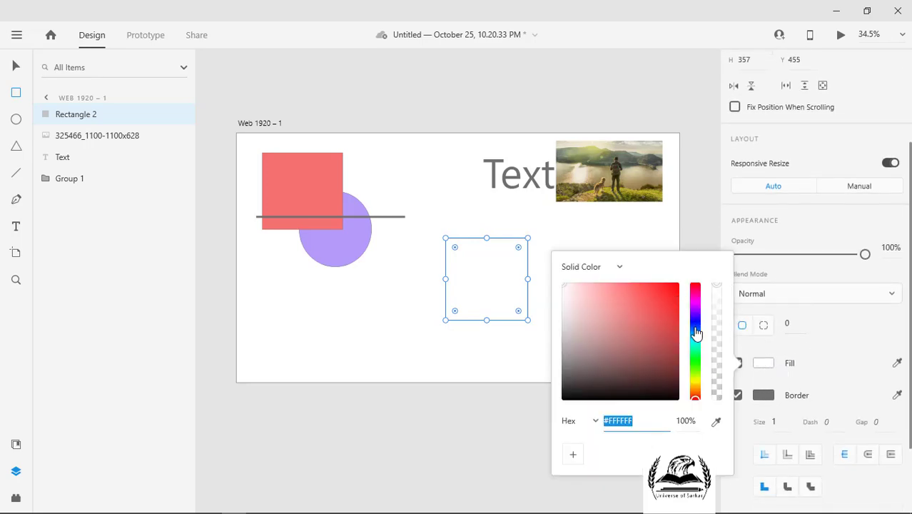
drag(695, 315, 696, 342)
key(Escape)
Step: Draw a triangle of about 285 × 247 over the cyan square's lower-right corner and fill it with red
click(20, 150)
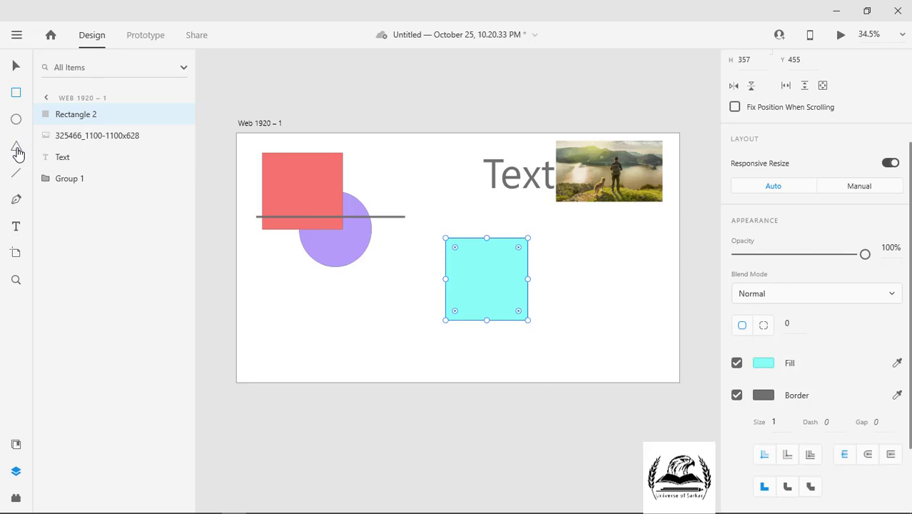
drag(487, 283, 554, 340)
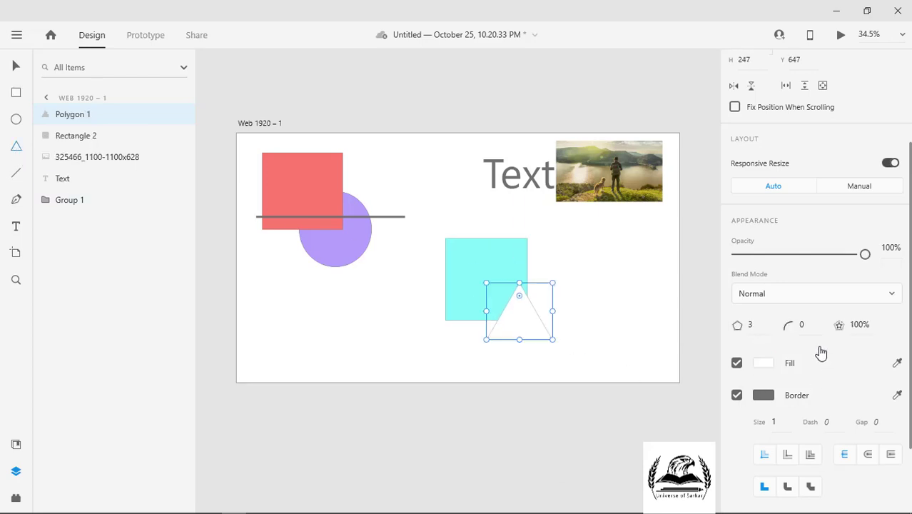
click(764, 364)
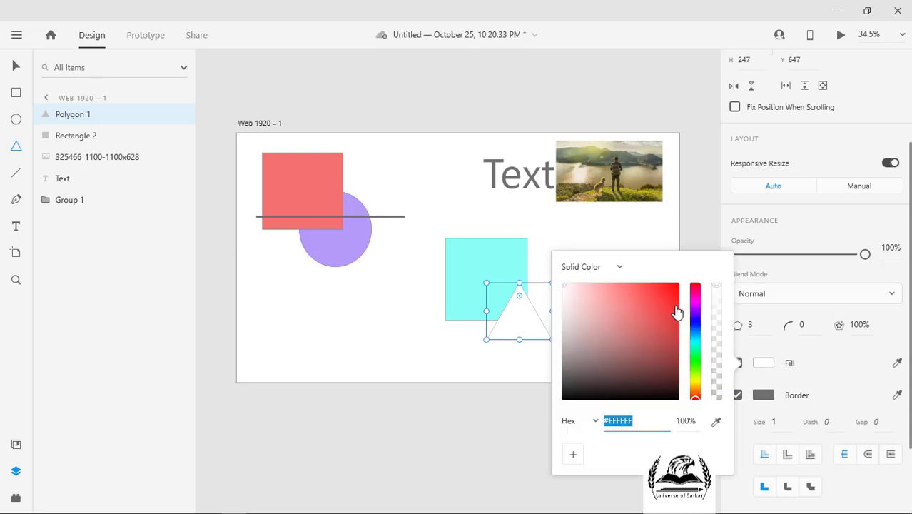
click(656, 293)
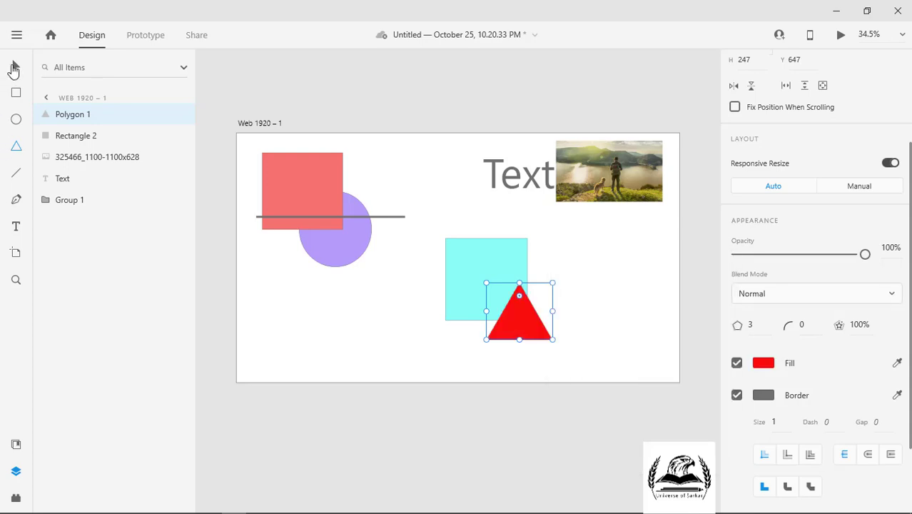
Step: Select the cyan square and red triangle together and make them a component
click(12, 69)
drag(567, 258, 505, 329)
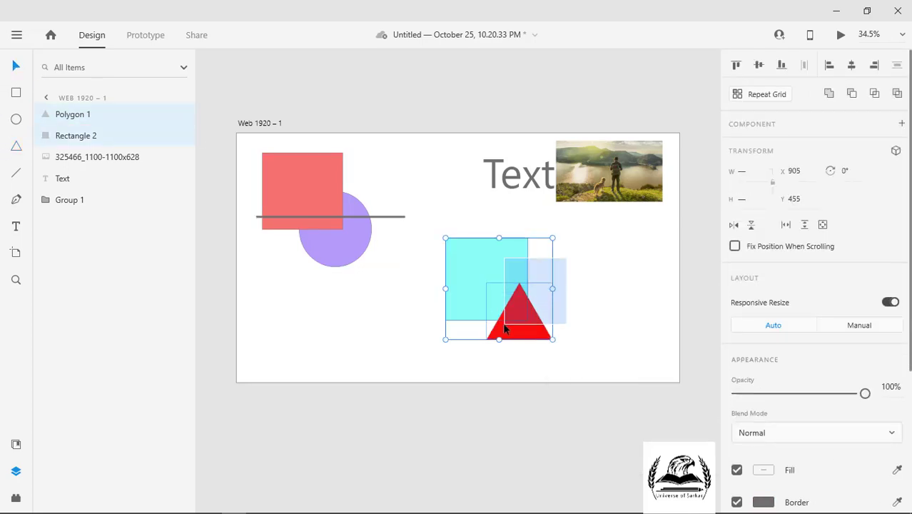
right_click(503, 326)
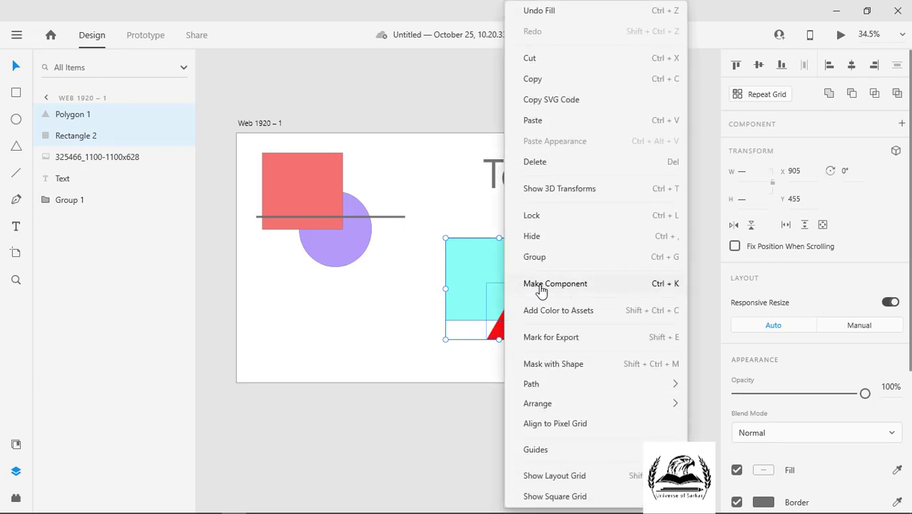
click(541, 286)
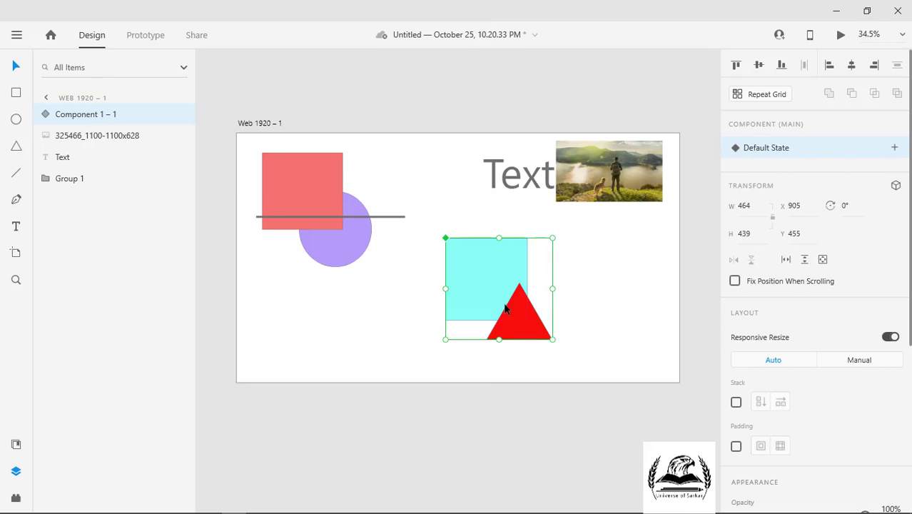
Step: Expand the new component in the layers list, inspect its polygon and rectangle layers, and collapse it again
click(45, 116)
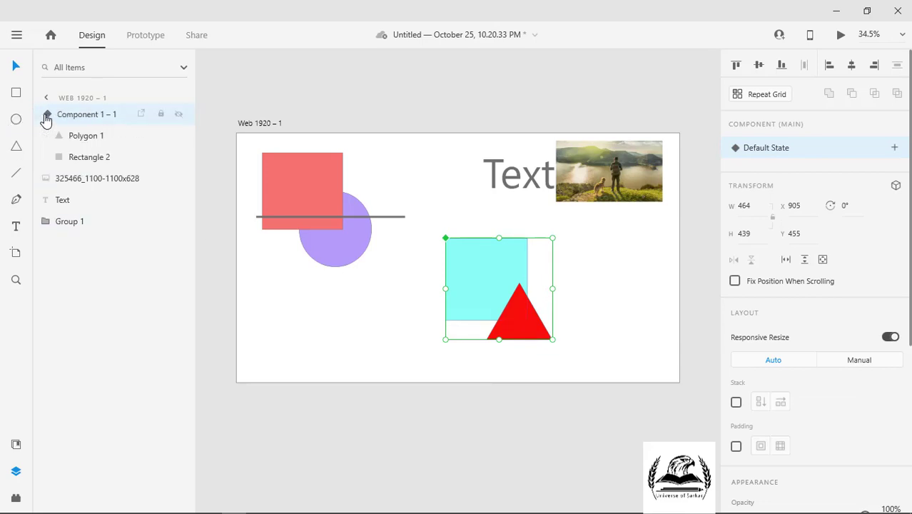
click(87, 140)
click(87, 158)
click(89, 143)
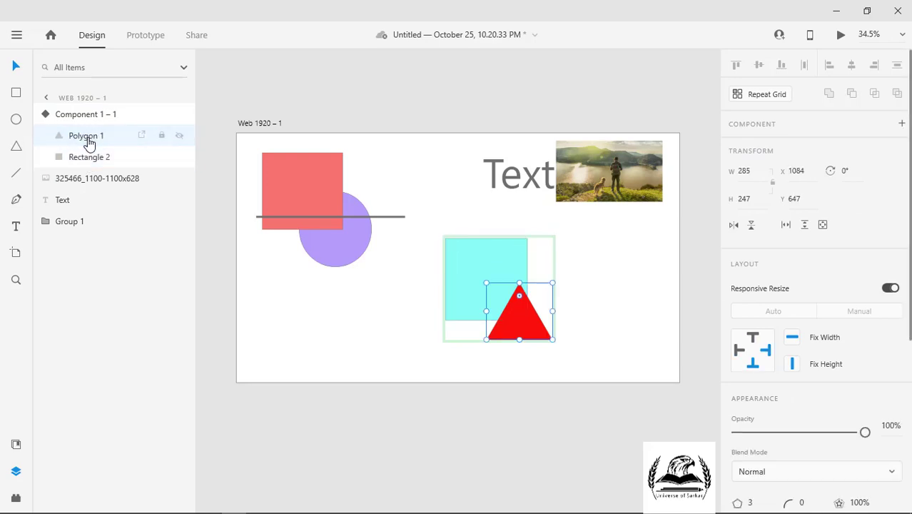
click(45, 115)
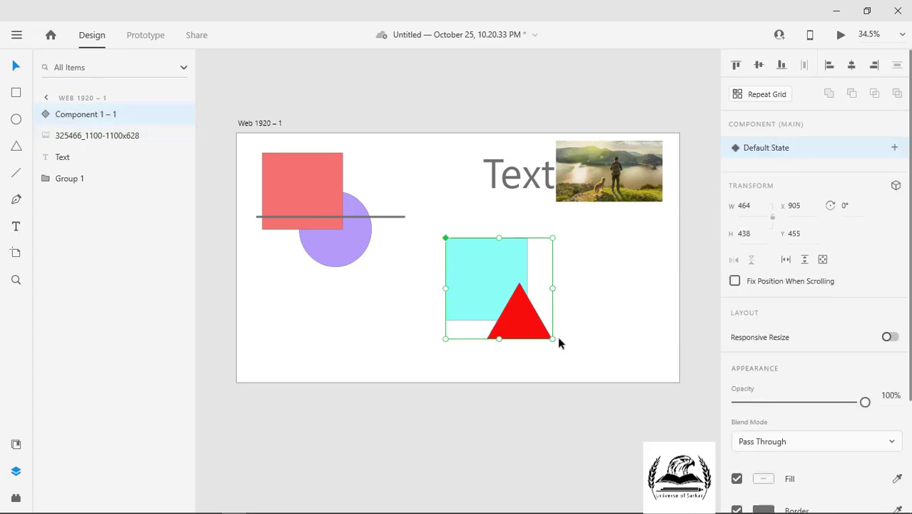
Step: Scale the component down to about 277 × 261 and place a copy of it at about X 1366, Y 612
drag(541, 330, 509, 298)
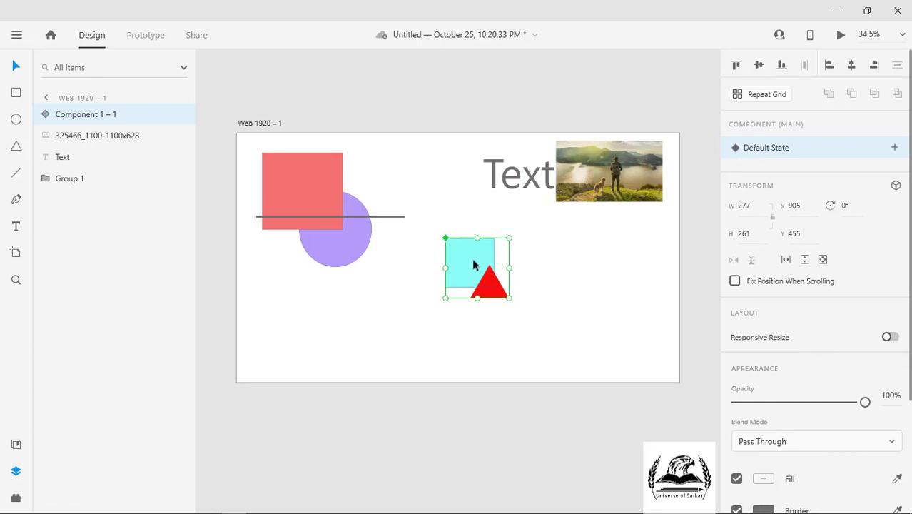
drag(472, 266, 580, 300)
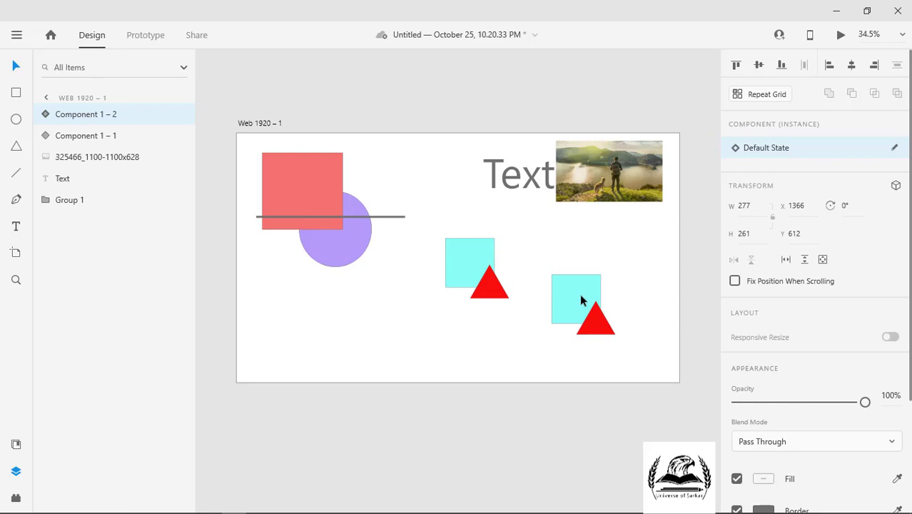
Step: Select the main component and its copy in turn to compare their corner markers and component types
click(469, 259)
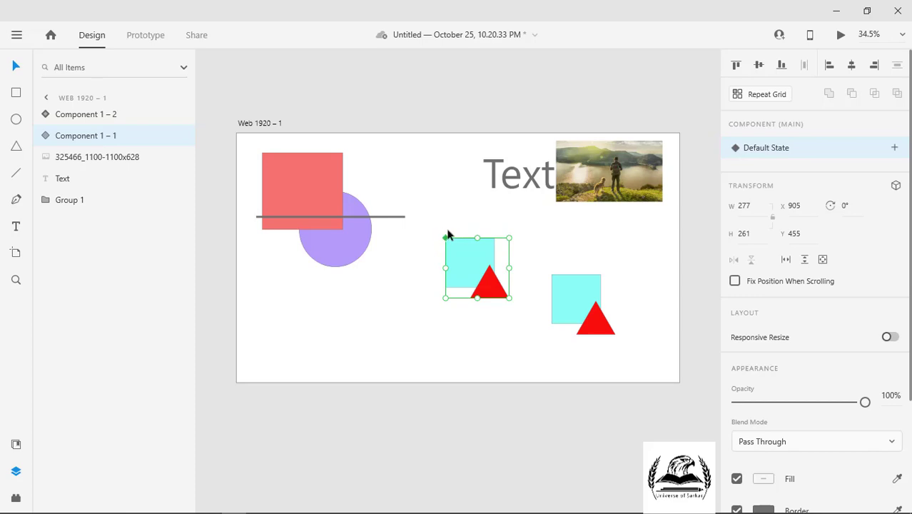
click(569, 290)
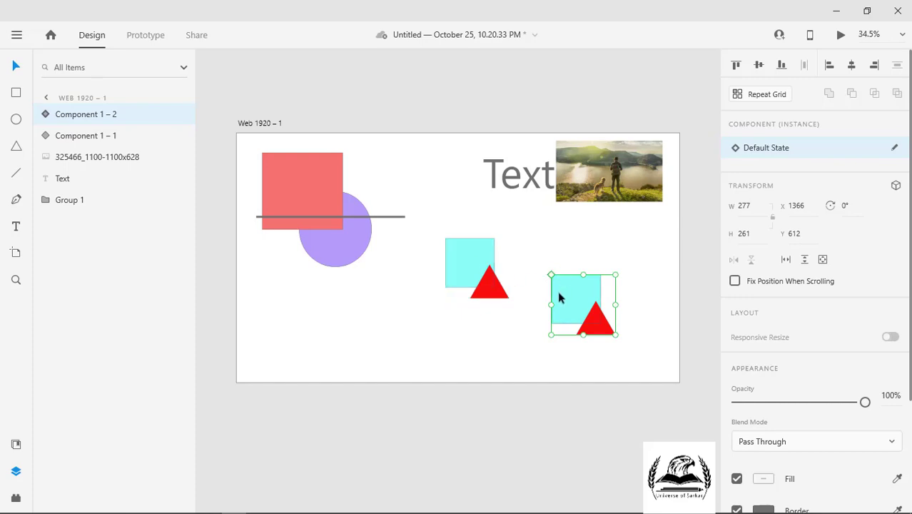
click(539, 405)
Step: Change the fill of the triangle inside the main component to blue #0E3DF9
click(482, 279)
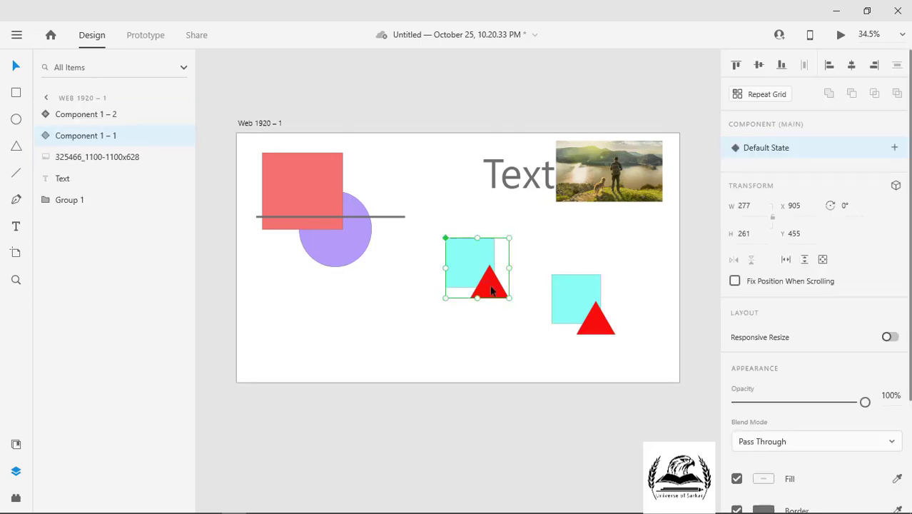
double_click(490, 285)
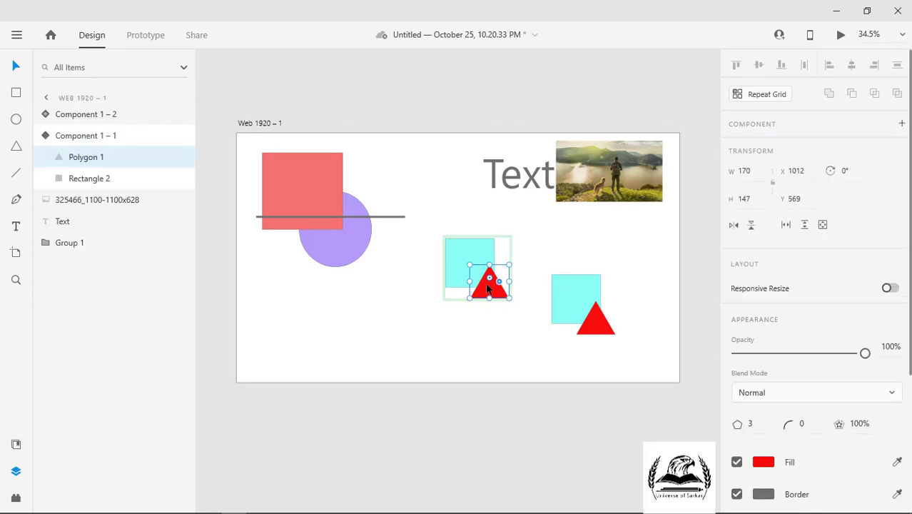
scroll(872, 336, down, 4)
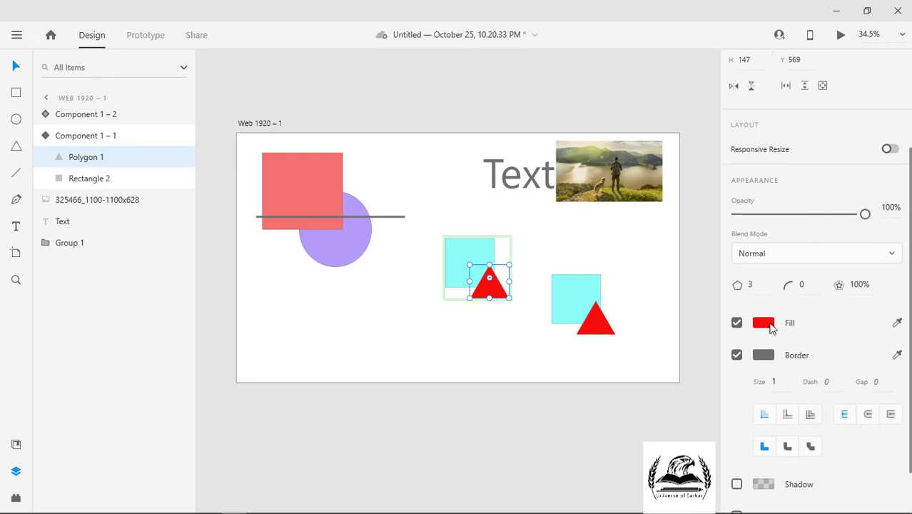
click(767, 325)
drag(696, 272, 694, 285)
click(782, 235)
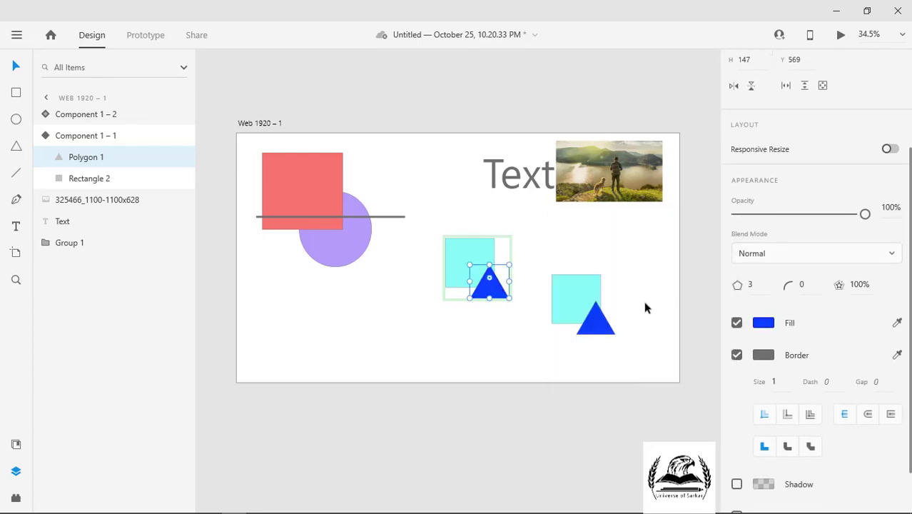
click(685, 310)
Step: Copy the component instance to about X 380, Y 743 and fill the new copy's triangle with green #1EF90E
click(592, 327)
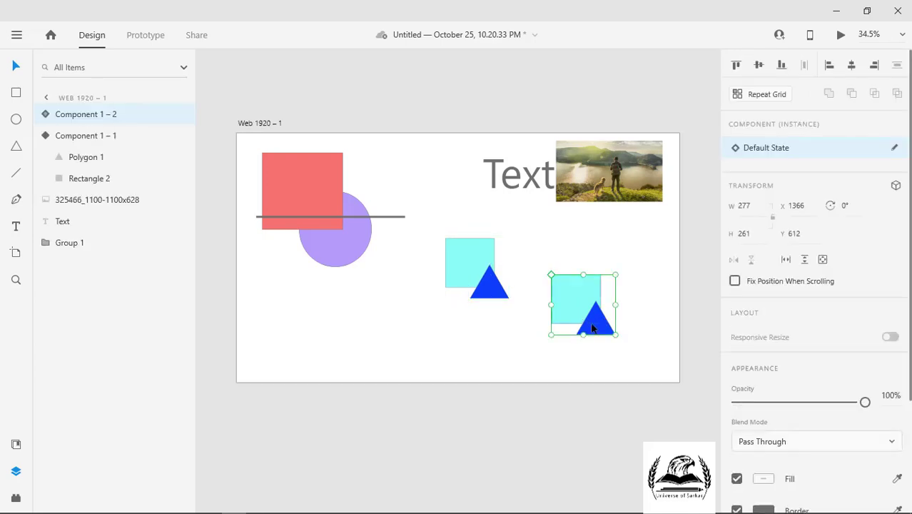
drag(609, 322, 383, 352)
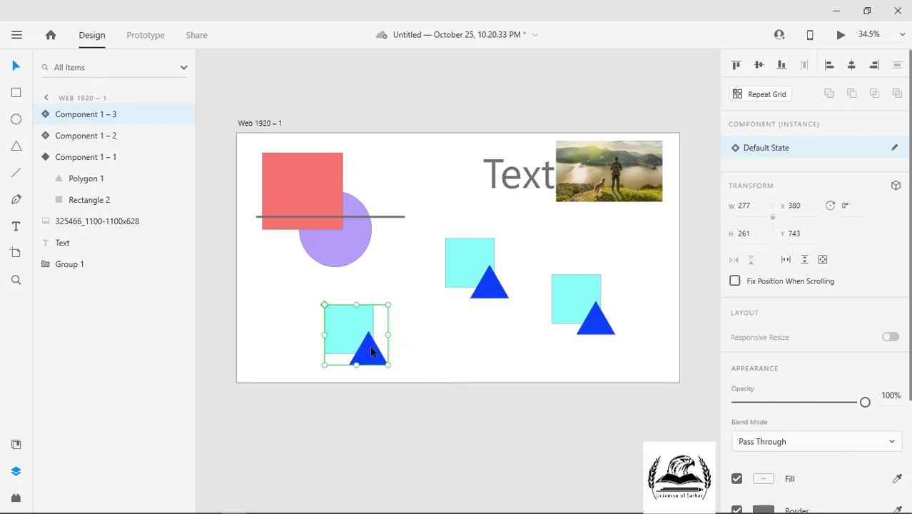
double_click(370, 344)
scroll(755, 367, down, 3)
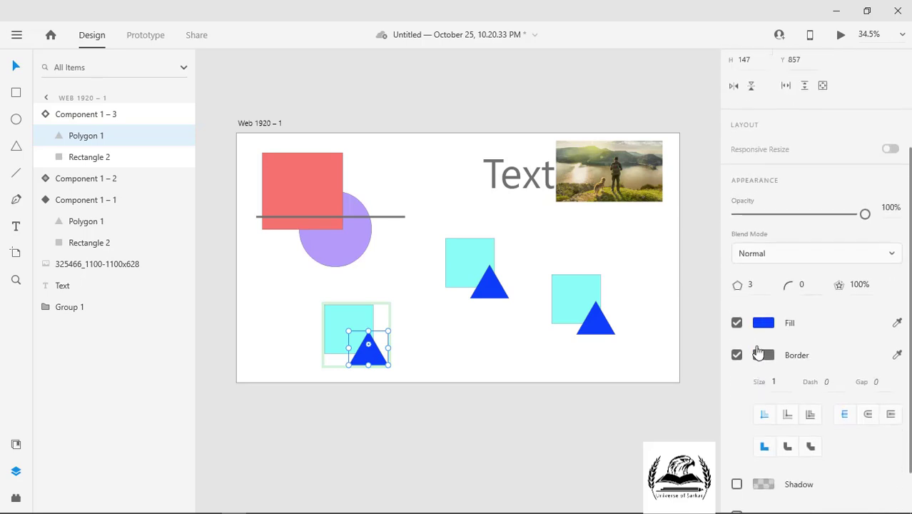
click(761, 327)
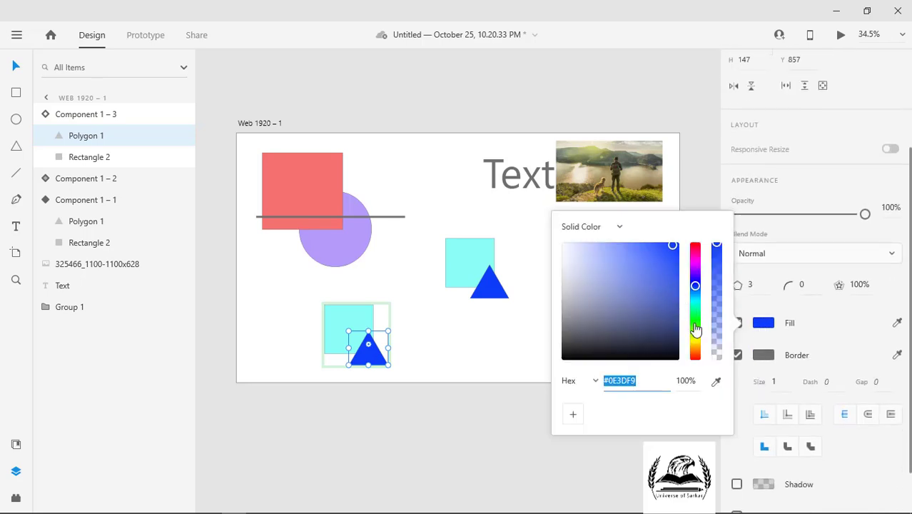
click(695, 323)
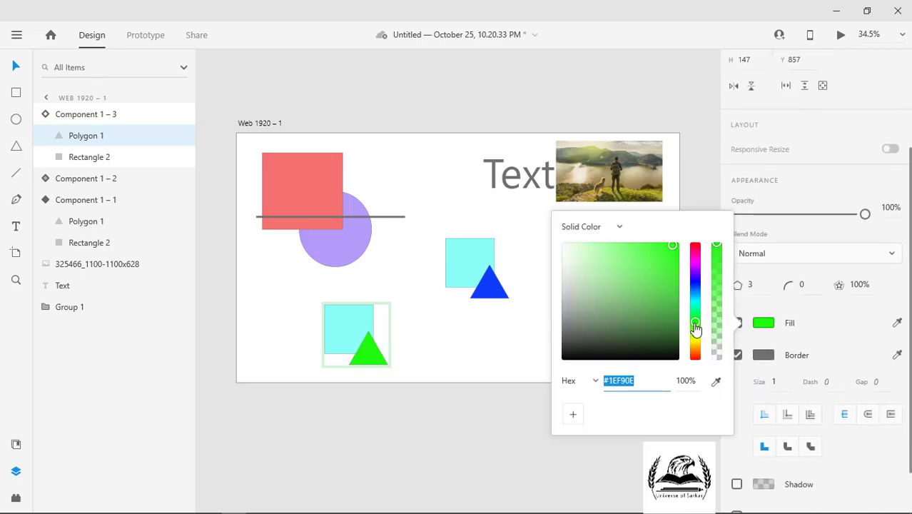
Step: Set the green triangle's border size to 9 and deselect it
click(774, 381)
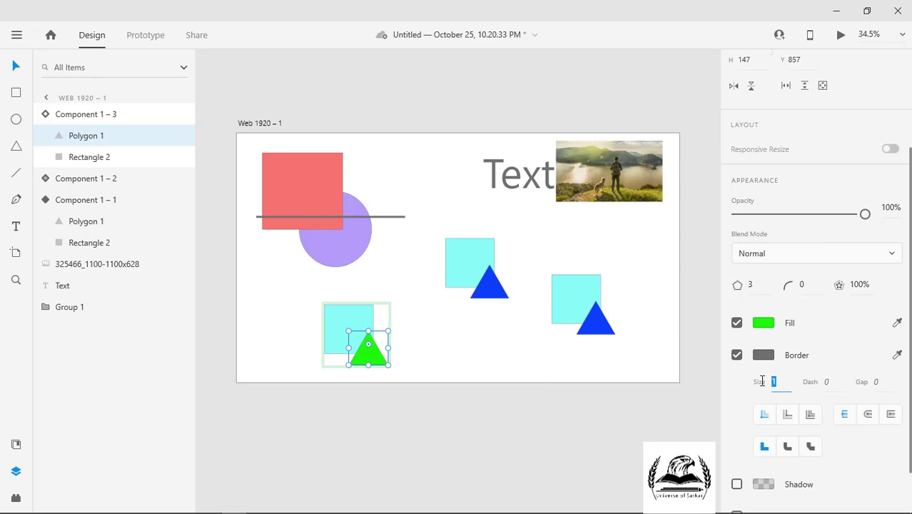
text(9)
key(Return)
click(409, 419)
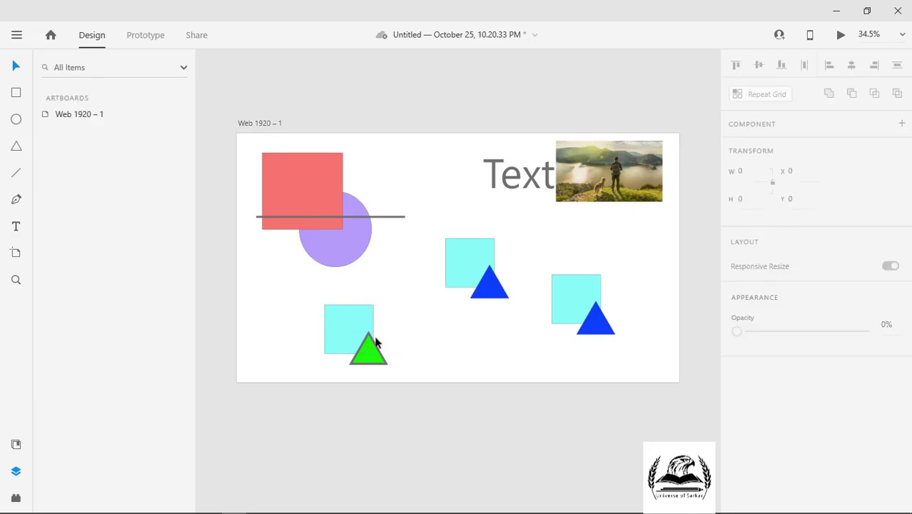
Step: Compare the main component with its two instances by selecting each, including the green triangle inside the newest copy
click(465, 267)
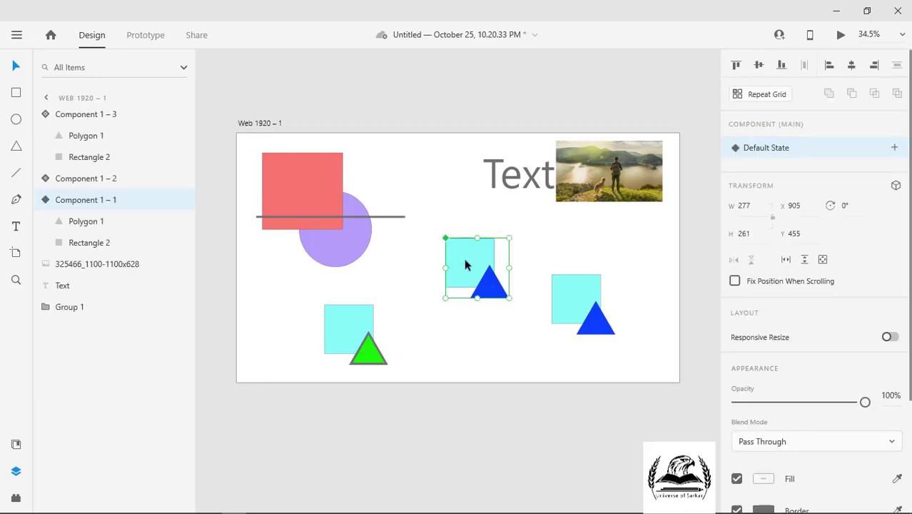
click(562, 297)
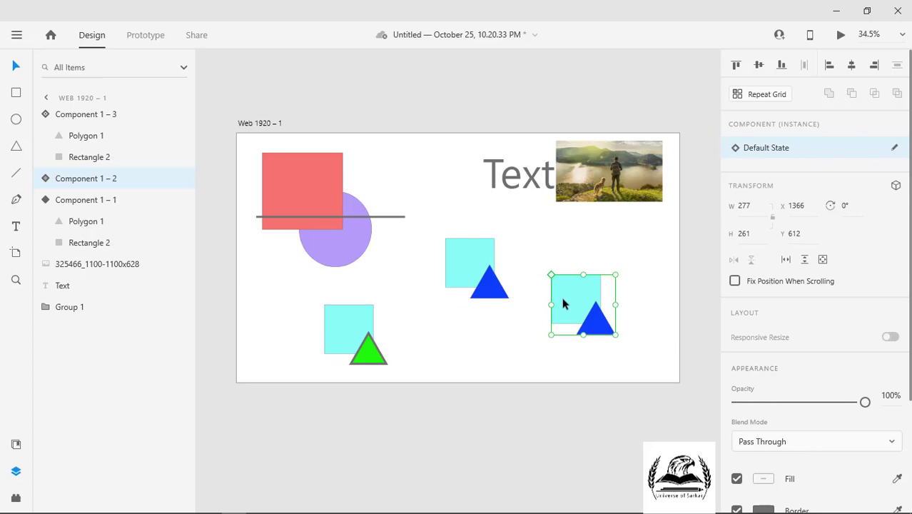
click(361, 317)
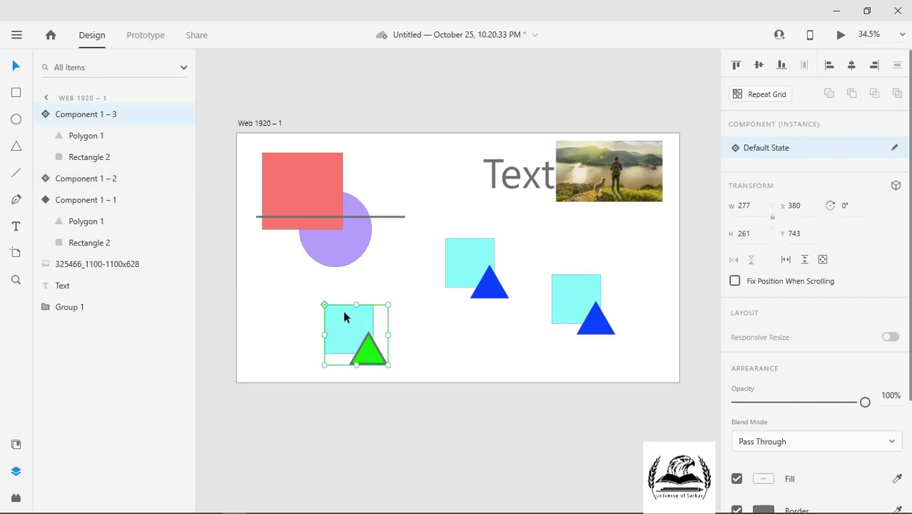
double_click(372, 350)
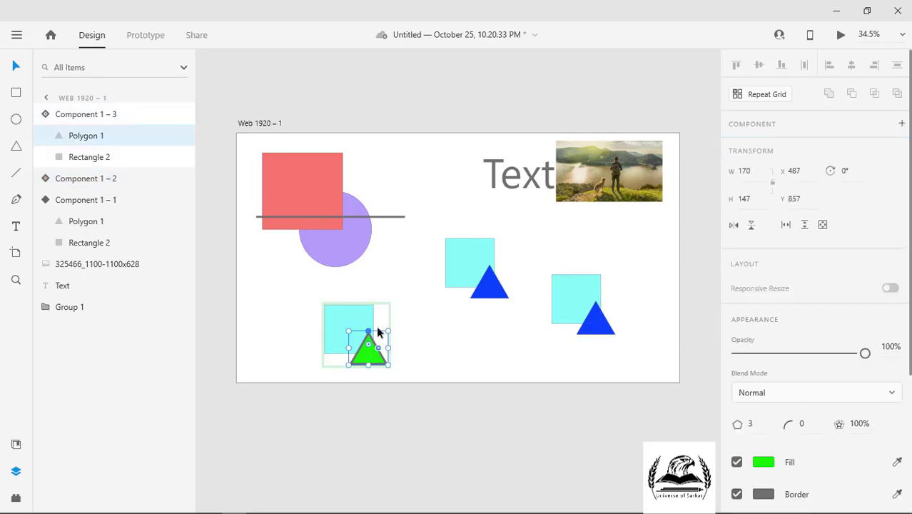
click(342, 430)
Step: Change the fill of the triangle inside the main component to magenta #F90EDA
click(464, 262)
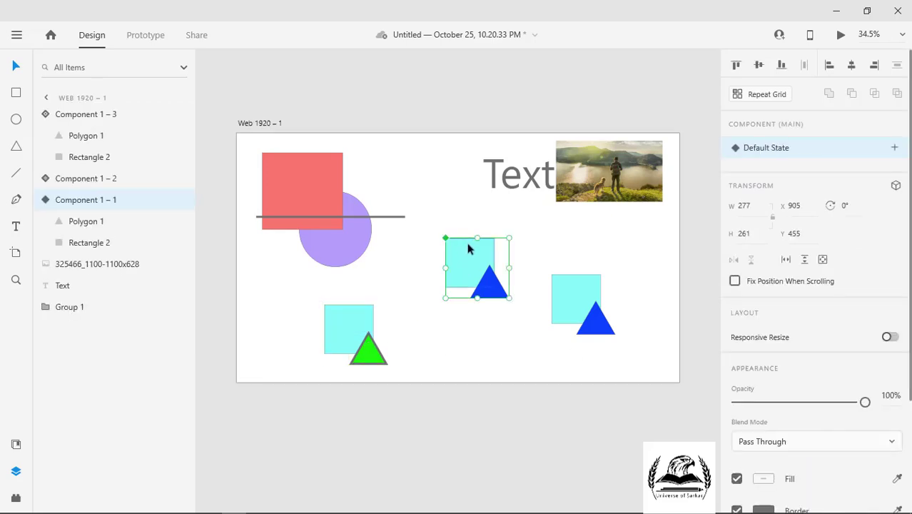
double_click(495, 290)
scroll(738, 336, down, 5)
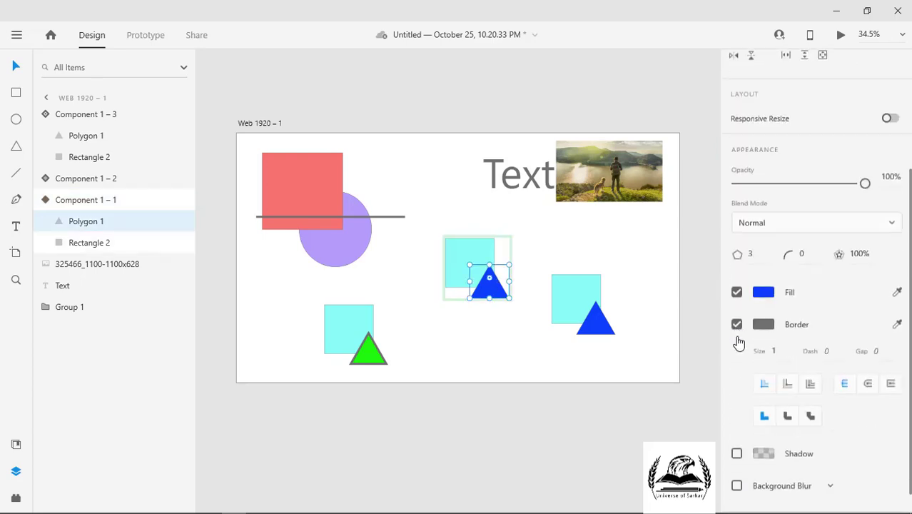
click(764, 265)
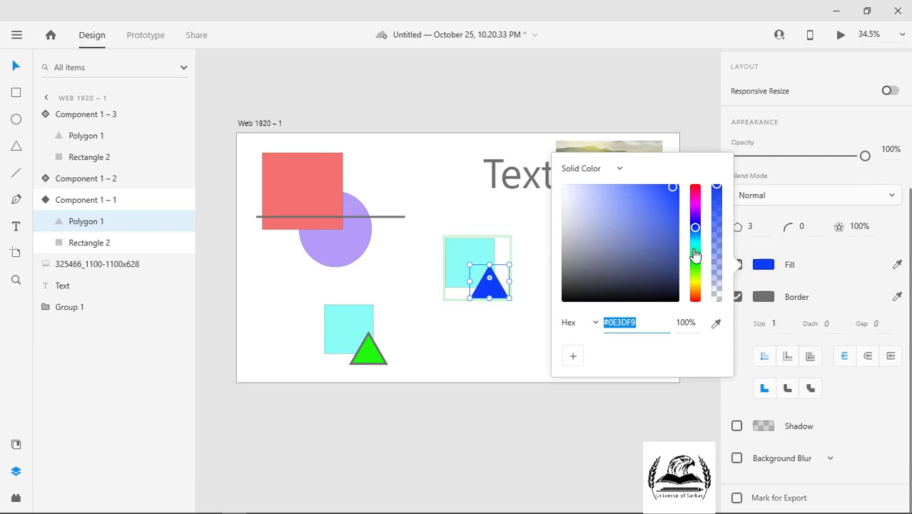
drag(694, 259, 696, 207)
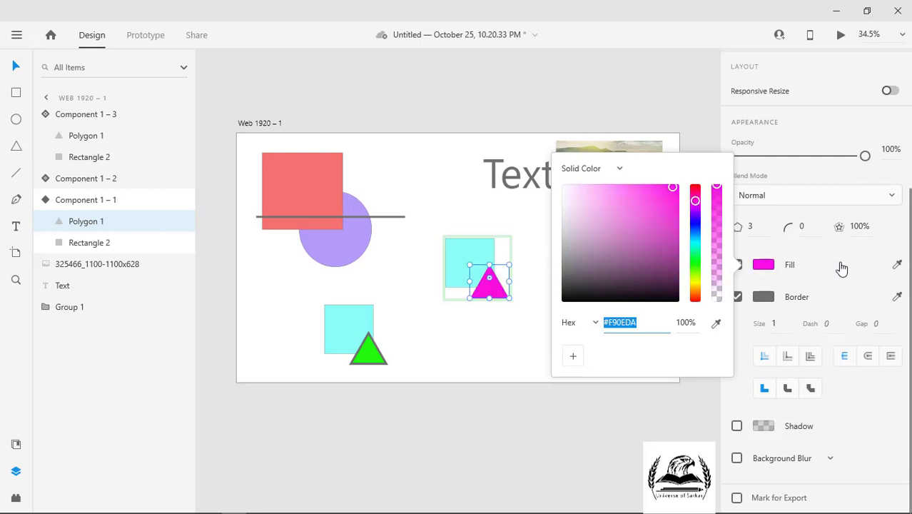
click(855, 430)
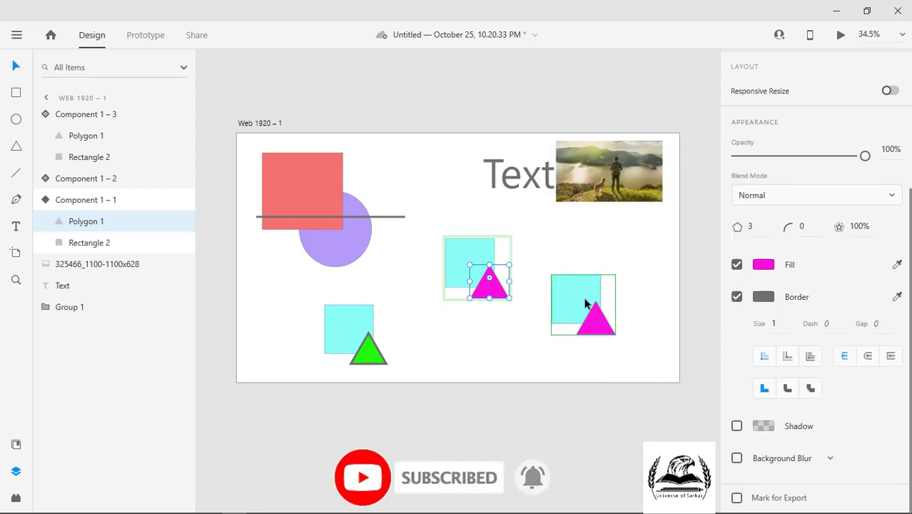
Step: Select the instance with the green triangle and collapse the contents of Component 1 – 3 and Component 1 – 1 in the layer list
click(348, 330)
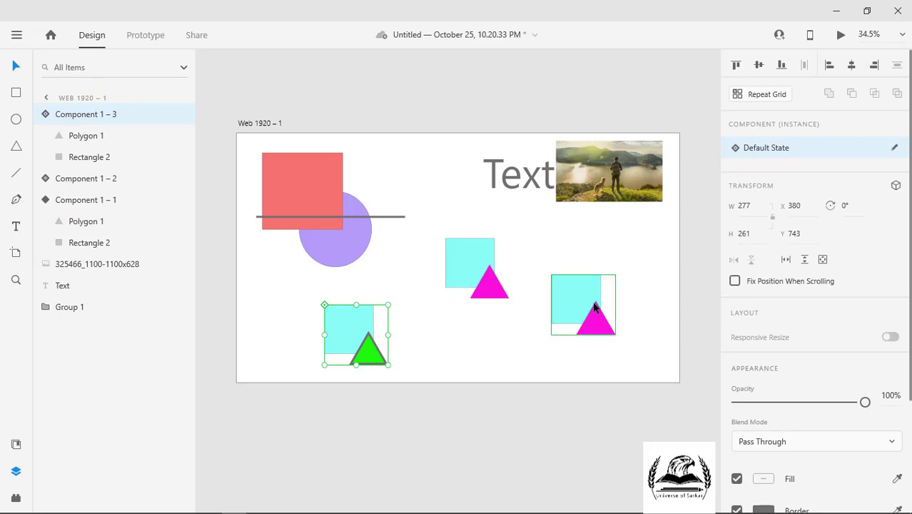
click(45, 114)
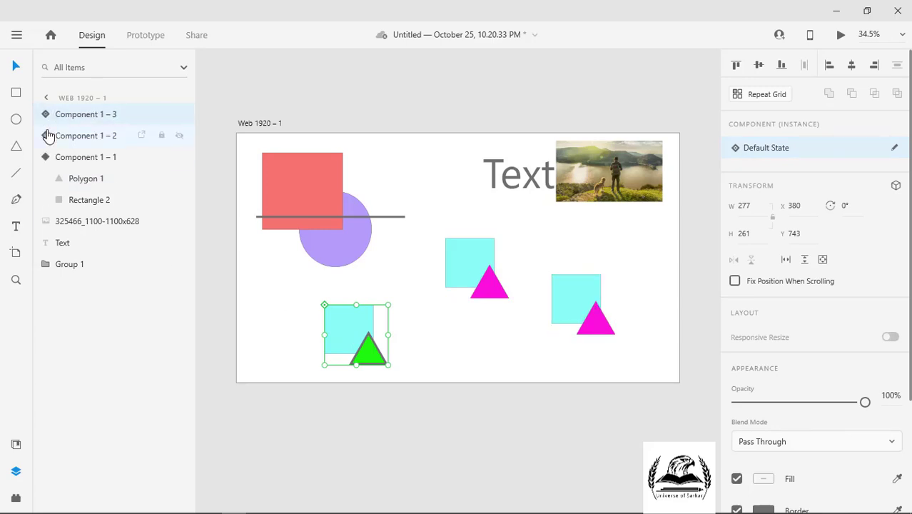
click(45, 162)
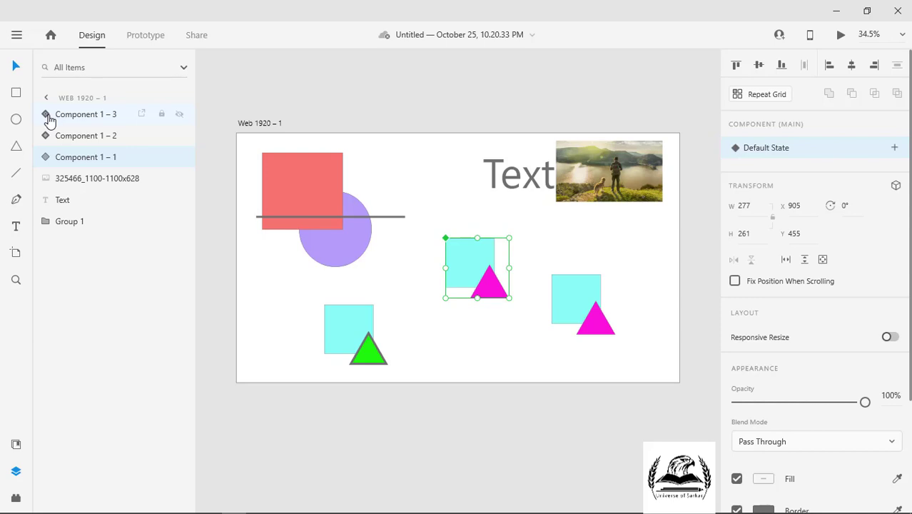
Step: Open the layer name of Component 1 – 3 for editing, check its nested layers and appearance settings, and deselect everything
click(67, 122)
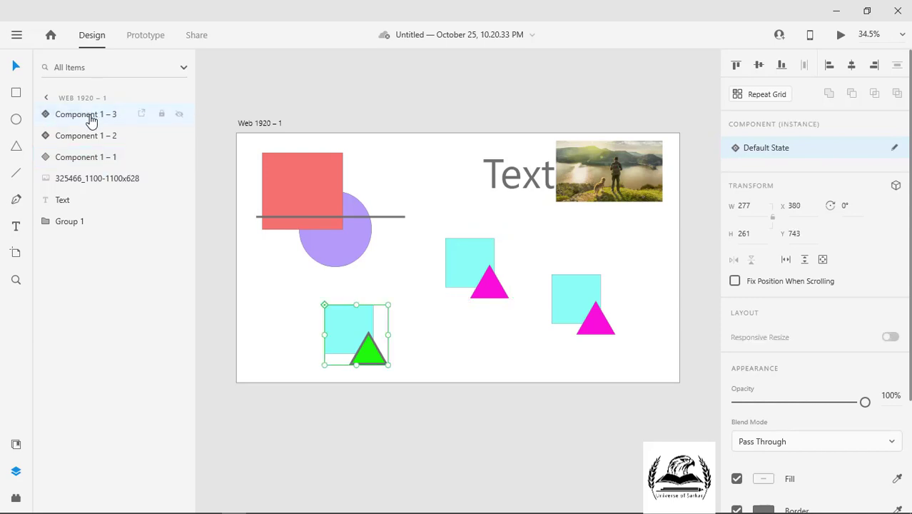
double_click(90, 120)
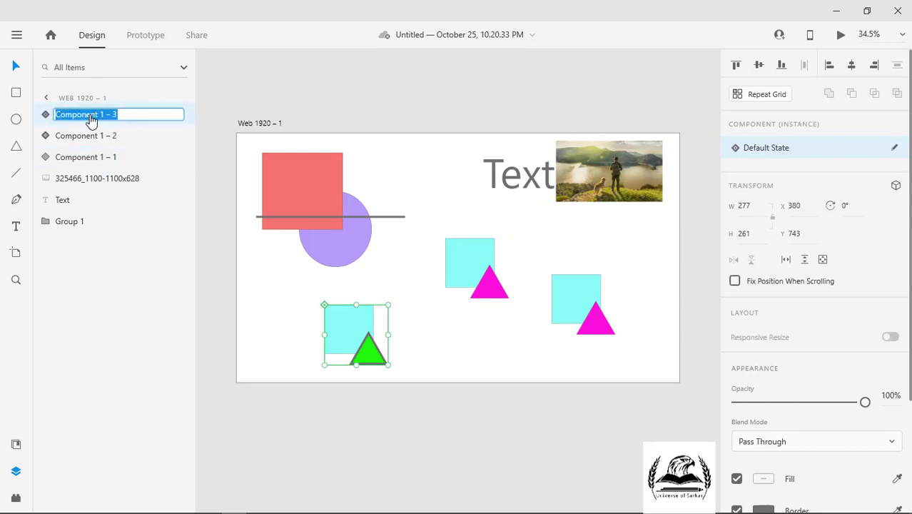
click(46, 120)
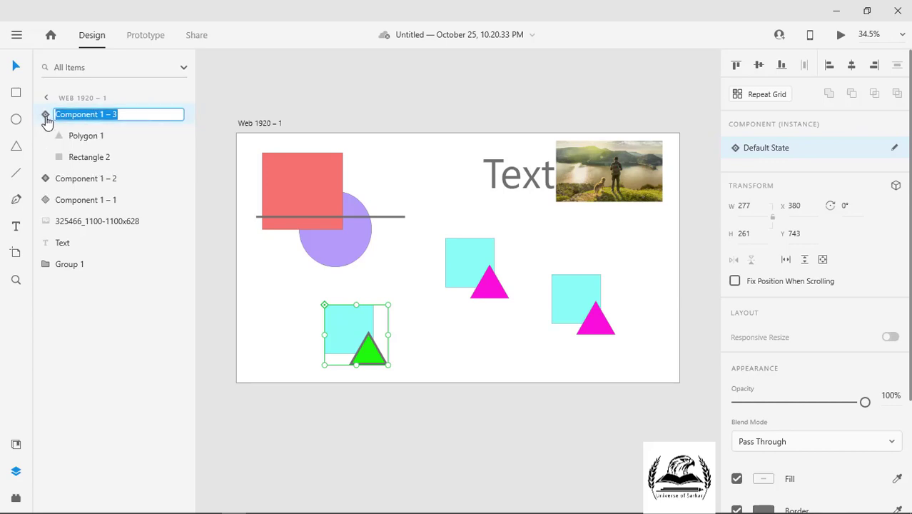
click(46, 120)
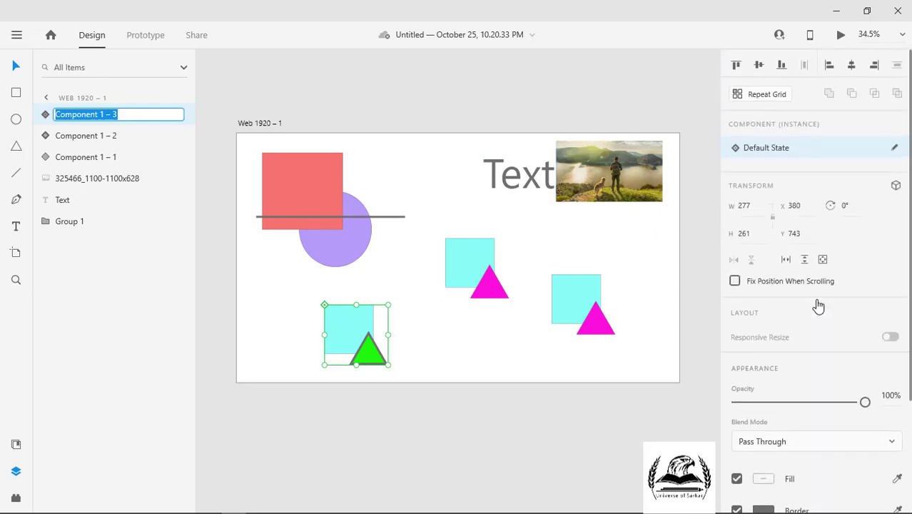
scroll(828, 298, down, 3)
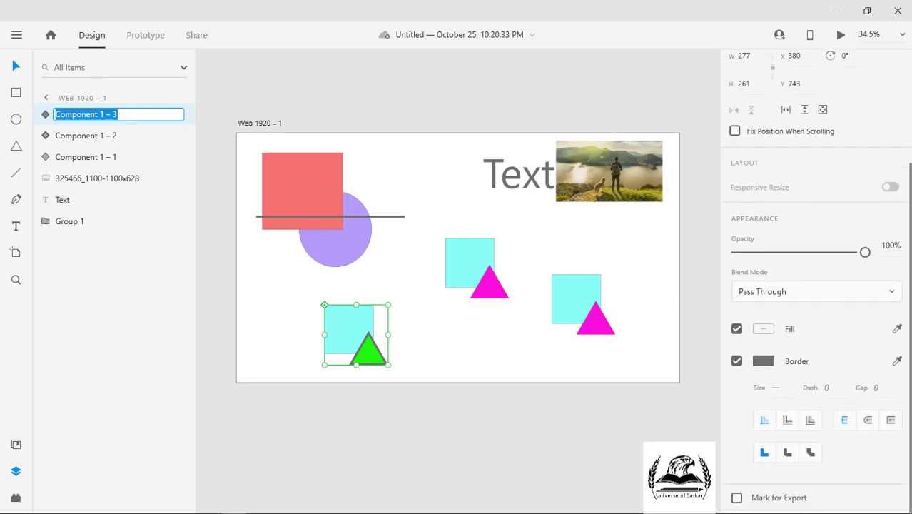
click(528, 453)
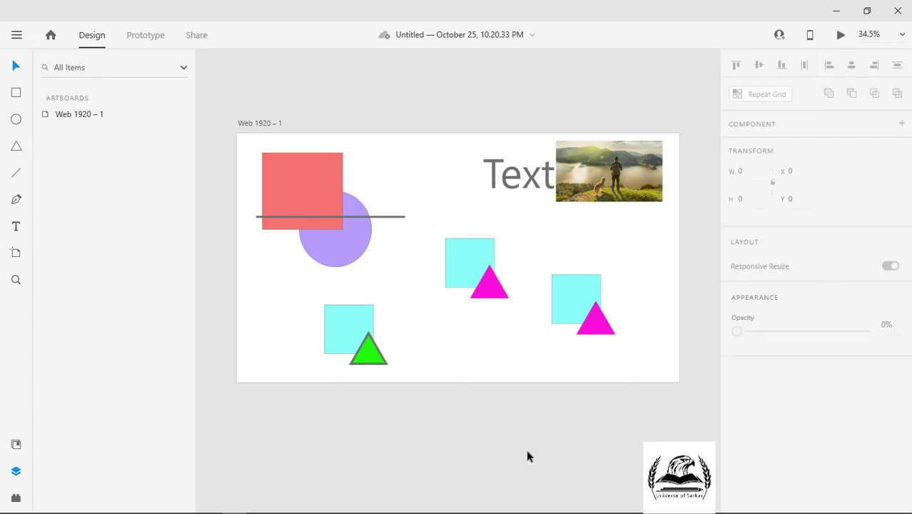